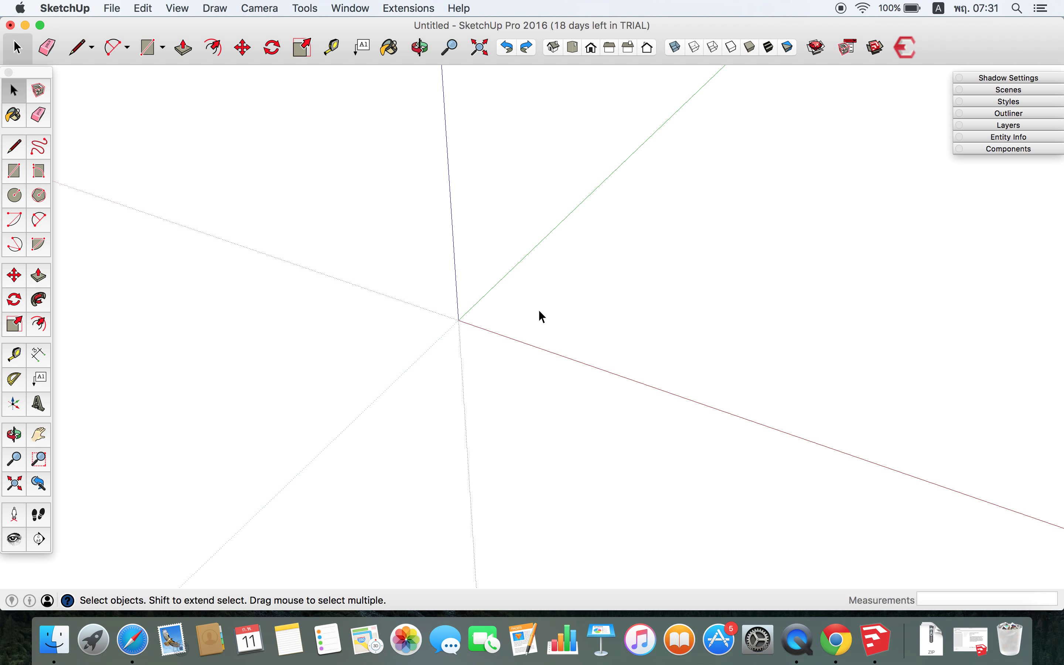
Step: Draw a 1 by 1 square base and push/pull it up 3 m into a box
{"action": "key", "text": "r"}
{"action": "scroll", "coordinate": [528, 304], "scroll_direction": "up", "scroll_amount": 3}
{"action": "left_click", "coordinate": [484, 313]}
{"action": "type", "text": "1,1"}
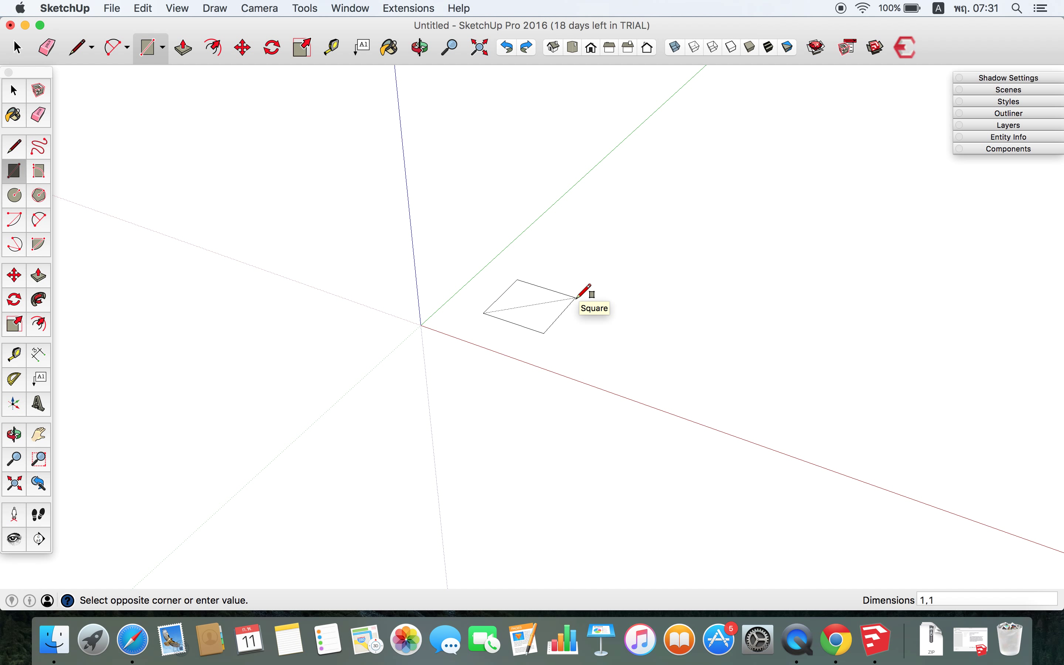
{"action": "key", "text": "Return"}
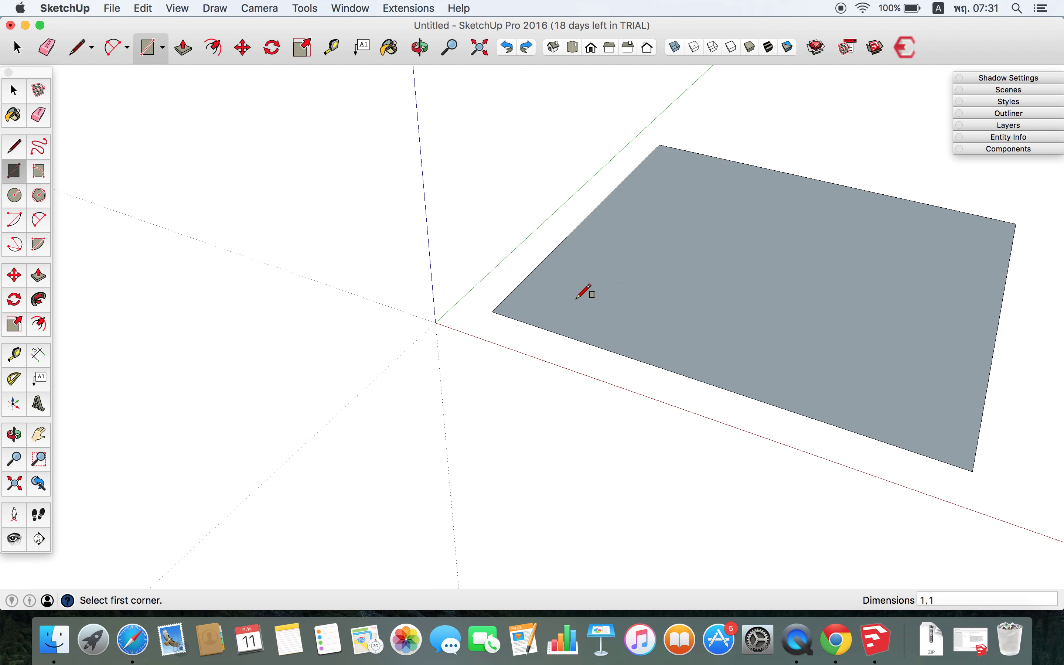
{"action": "scroll", "coordinate": [585, 299], "scroll_direction": "down", "scroll_amount": 5}
{"action": "key", "text": "p"}
{"action": "left_click", "coordinate": [648, 314]}
{"action": "scroll", "coordinate": [646, 311], "scroll_direction": "down", "scroll_amount": 3}
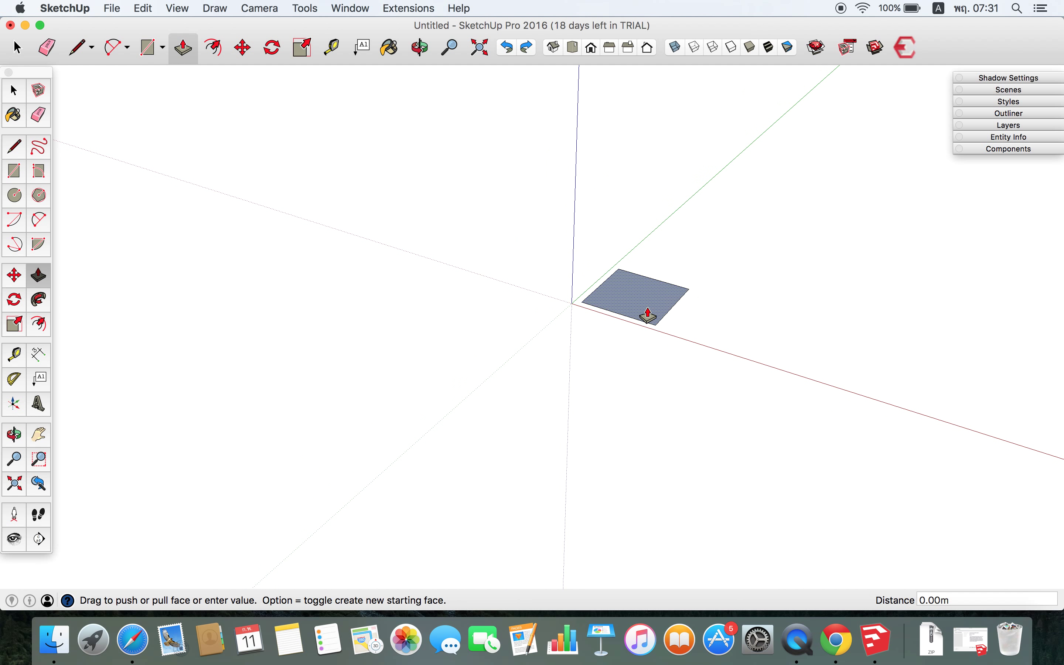
{"action": "type", "text": "3"}
{"action": "key", "text": "Return"}
Step: Select the whole box and make it a component named STEEL
{"action": "key", "text": "space"}
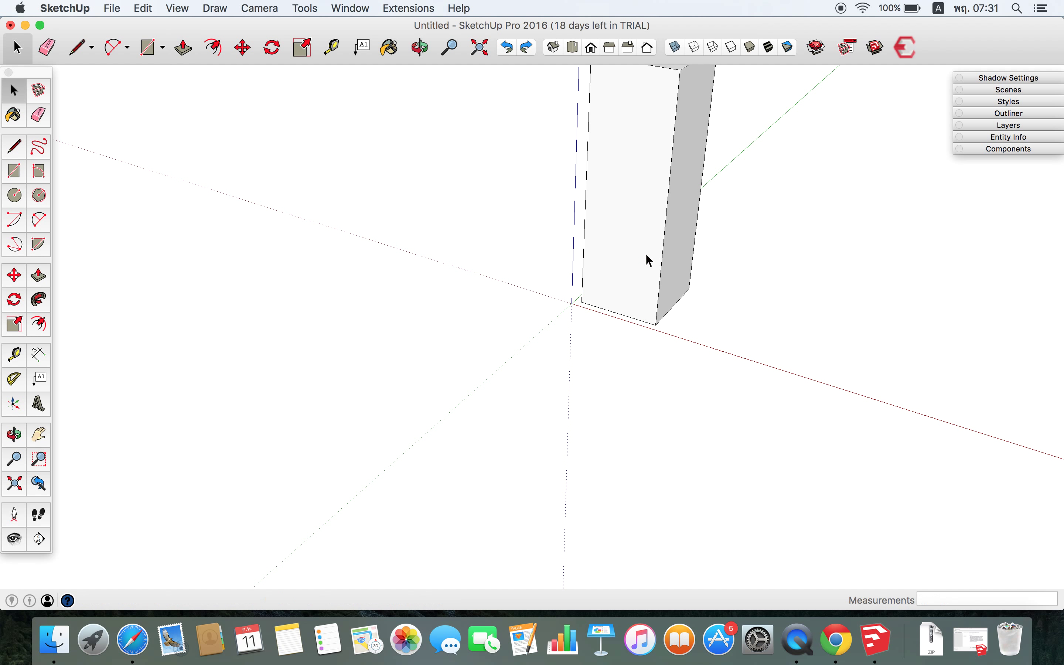
{"action": "scroll", "coordinate": [646, 253], "scroll_direction": "down", "scroll_amount": 3}
{"action": "left_click", "coordinate": [635, 232]}
{"action": "triple_click", "coordinate": [635, 232]}
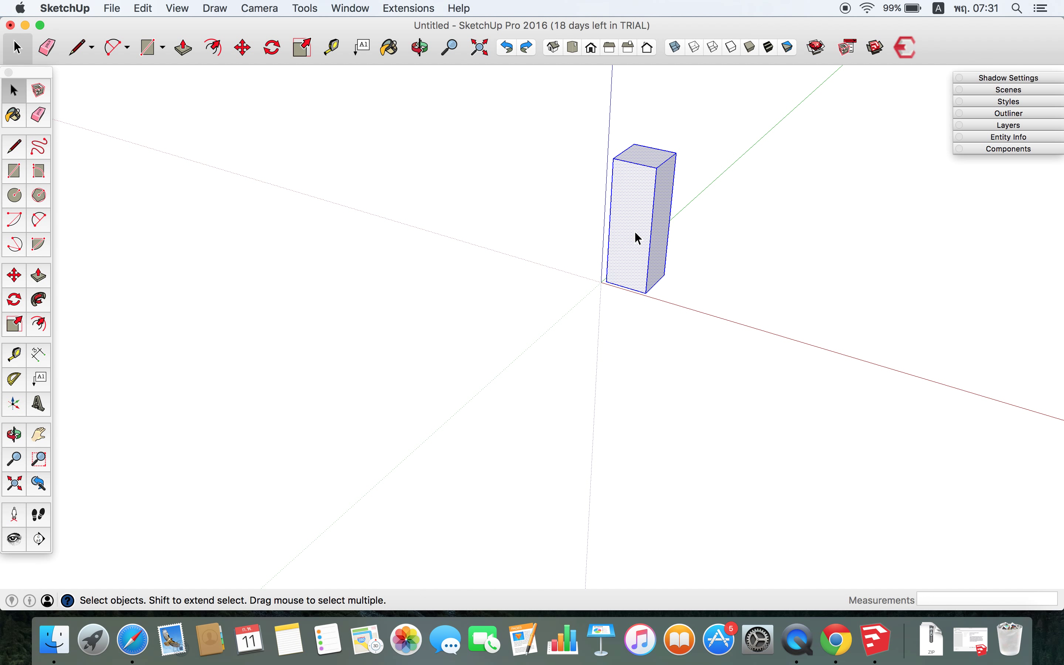
{"action": "key", "text": "g"}
{"action": "type", "text": "STEEL"}
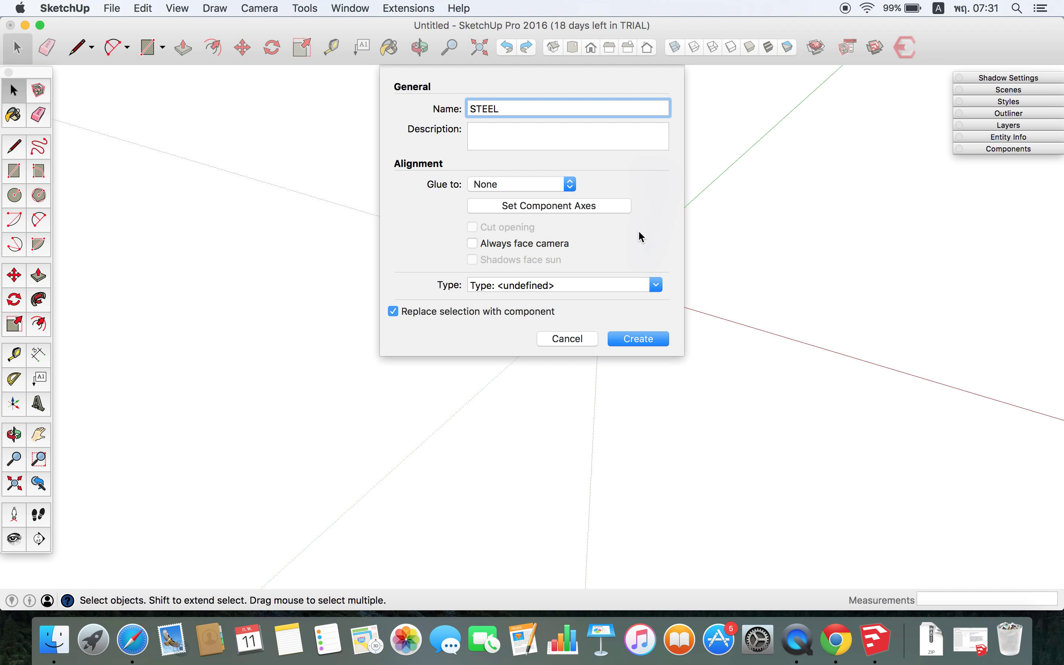
{"action": "left_click", "coordinate": [630, 339]}
Step: Copy the STEEL column and array it 4x into a row of five evenly spaced columns
{"action": "scroll", "coordinate": [581, 240], "scroll_direction": "up", "scroll_amount": 5}
{"action": "scroll", "coordinate": [572, 259], "scroll_direction": "down", "scroll_amount": 5}
{"action": "scroll", "coordinate": [585, 249], "scroll_direction": "down", "scroll_amount": 2}
{"action": "scroll", "coordinate": [589, 242], "scroll_direction": "up", "scroll_amount": 3}
{"action": "scroll", "coordinate": [589, 241], "scroll_direction": "down", "scroll_amount": 2}
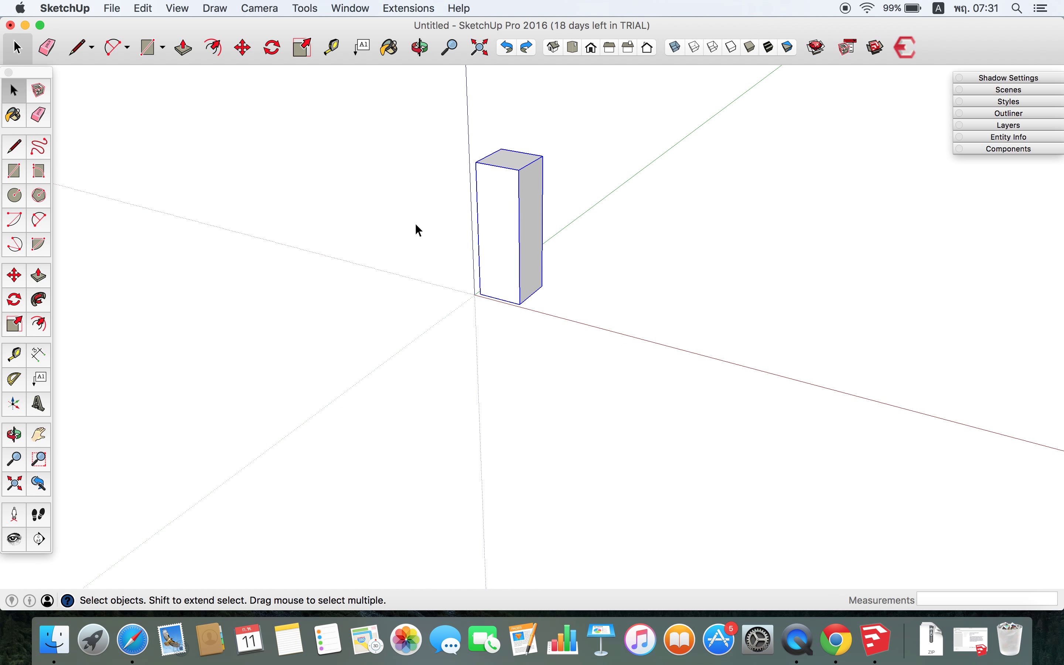
{"action": "scroll", "coordinate": [468, 219], "scroll_direction": "down", "scroll_amount": 2}
{"action": "scroll", "coordinate": [480, 214], "scroll_direction": "up", "scroll_amount": 3}
{"action": "scroll", "coordinate": [481, 214], "scroll_direction": "up", "scroll_amount": 2}
{"action": "scroll", "coordinate": [480, 229], "scroll_direction": "down", "scroll_amount": 3}
{"action": "key", "text": "m"}
{"action": "key", "text": "q"}
{"action": "key", "text": "m"}
{"action": "left_click", "coordinate": [485, 275]}
{"action": "key", "text": "alt"}
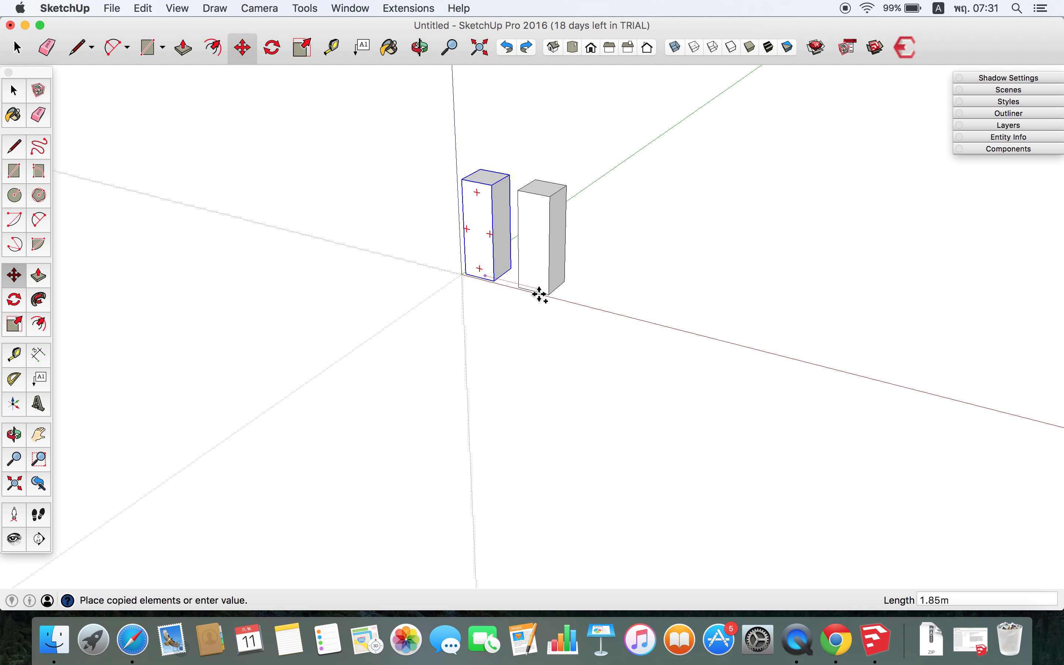
{"action": "left_click", "coordinate": [542, 290]}
{"action": "type", "text": "4"}
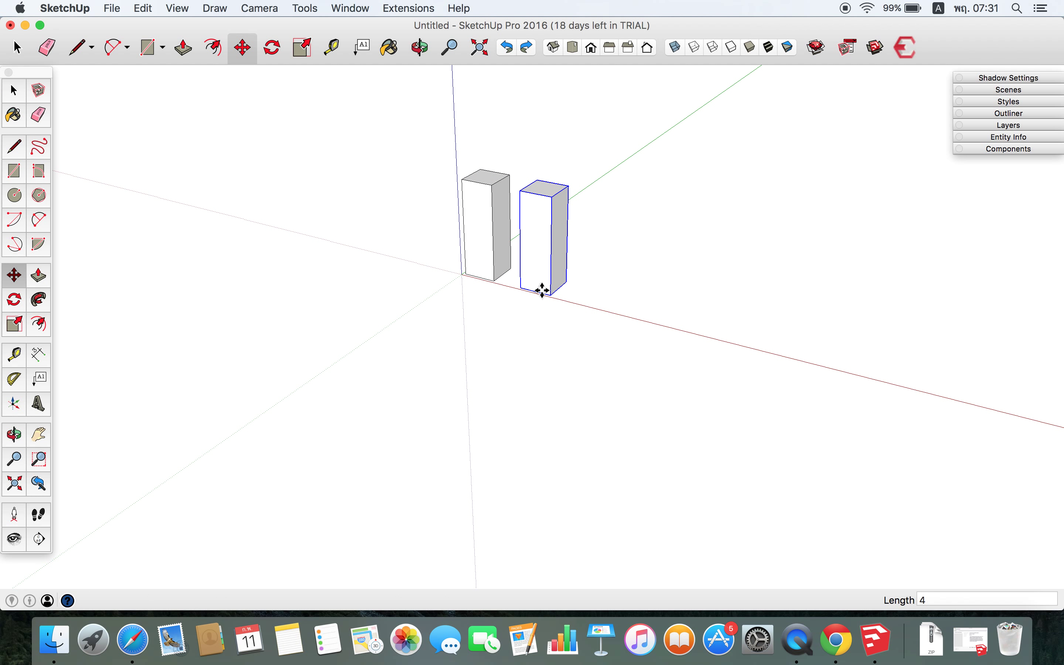
{"action": "type", "text": "x"}
{"action": "key", "text": "Return"}
Step: Window-select the row of five and copy it alongside as a second parallel row
{"action": "key", "text": "space"}
{"action": "scroll", "coordinate": [541, 290], "scroll_direction": "down", "scroll_amount": 2}
{"action": "middle_click_drag", "start_coordinate": [598, 308], "coordinate": [440, 217]}
{"action": "left_click_drag", "start_coordinate": [449, 193], "coordinate": [650, 386]}
{"action": "scroll", "coordinate": [623, 353], "scroll_direction": "up", "scroll_amount": 2}
{"action": "key", "text": "m"}
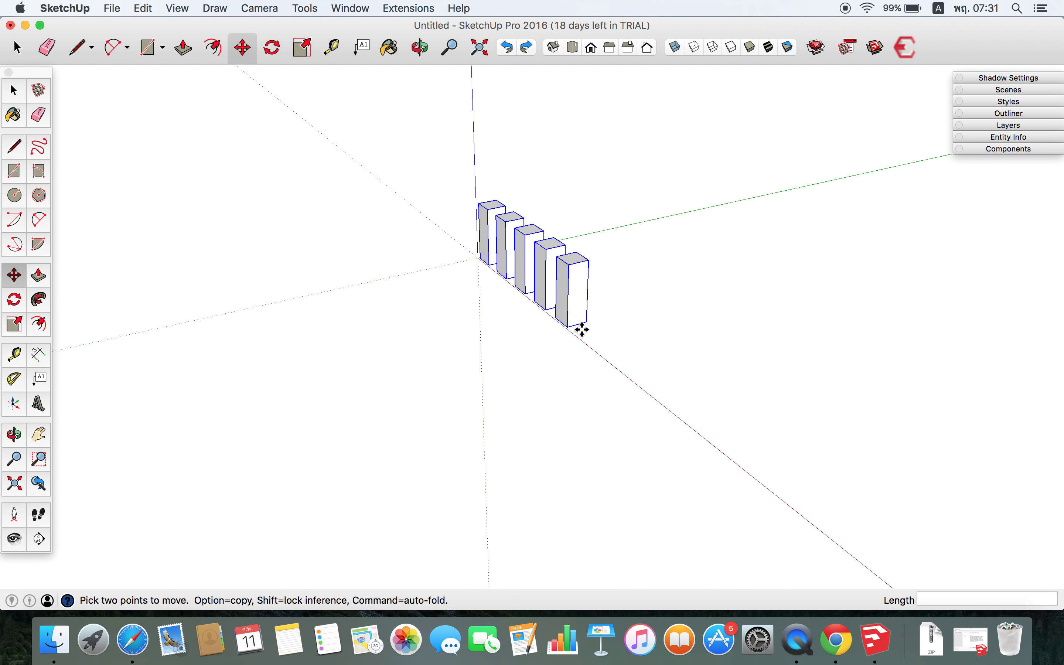
{"action": "left_click", "coordinate": [581, 331]}
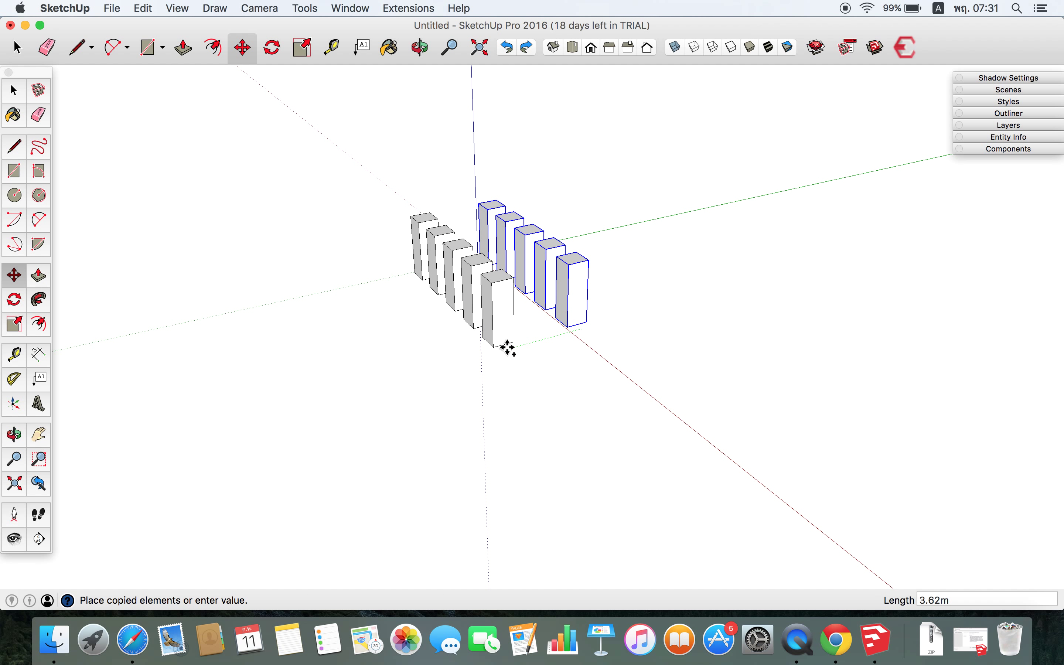
{"action": "left_click", "coordinate": [510, 274]}
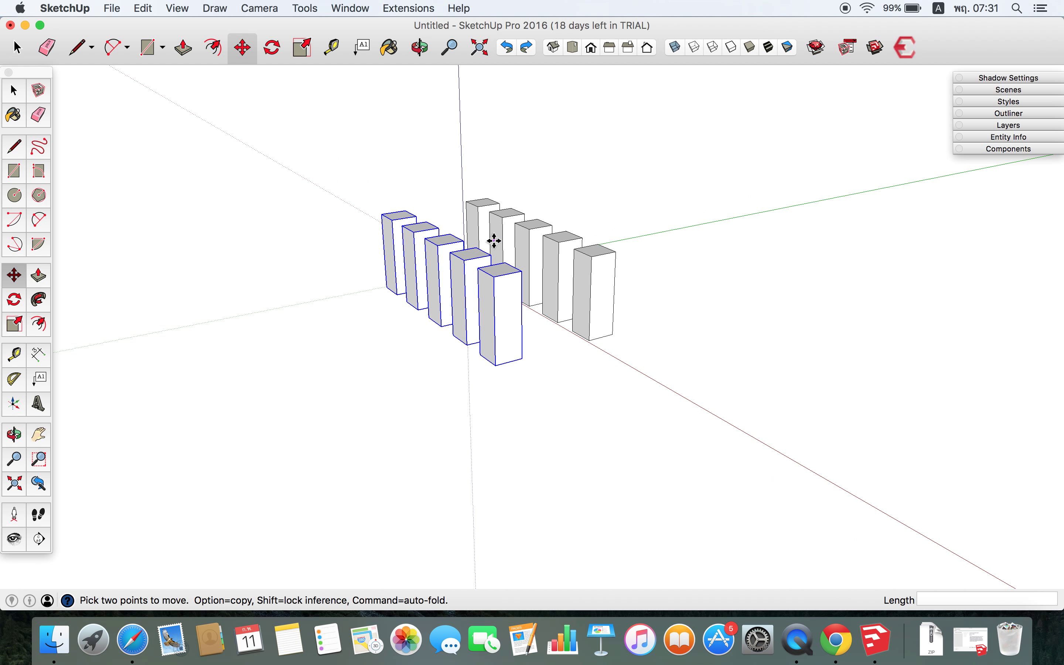
{"action": "scroll", "coordinate": [495, 240], "scroll_direction": "up", "scroll_amount": 2}
{"action": "scroll", "coordinate": [420, 267], "scroll_direction": "up", "scroll_amount": 3}
{"action": "key", "text": "space"}
{"action": "left_click", "coordinate": [387, 285]}
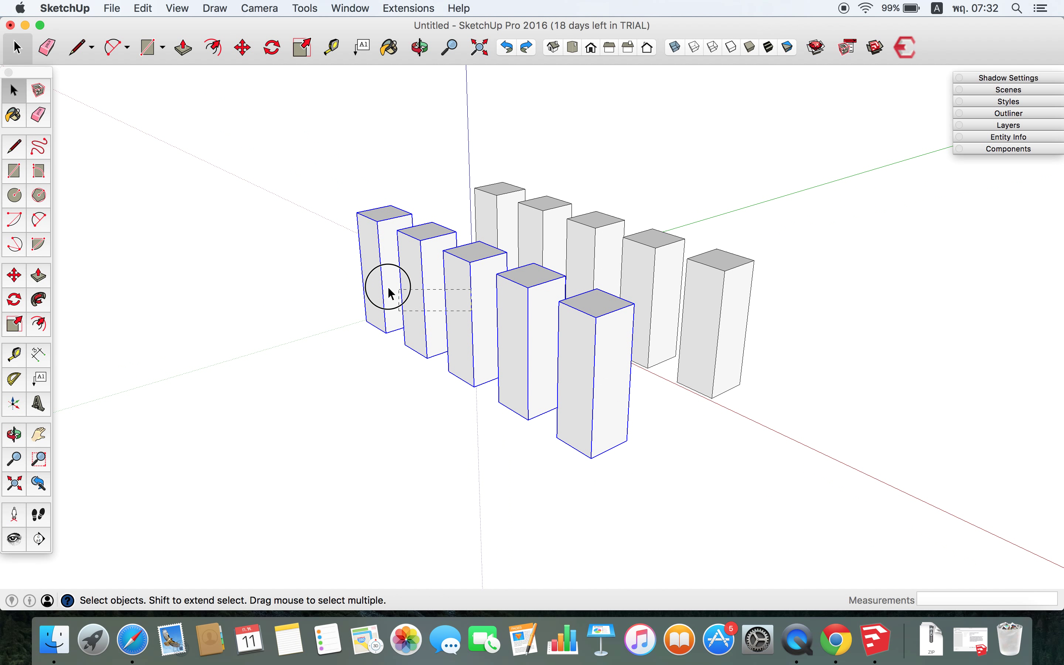
Step: Scale the three selected columns up to 6 m tall
{"action": "middle_click_drag", "start_coordinate": [411, 292], "coordinate": [400, 311]}
{"action": "key", "text": "s"}
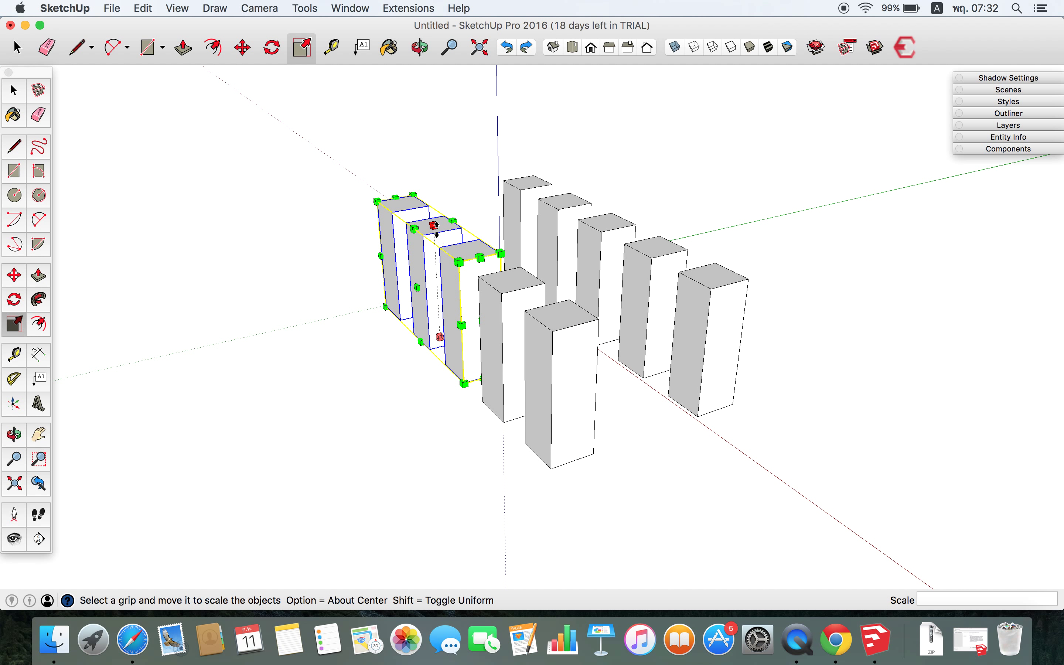
{"action": "left_click_drag", "start_coordinate": [436, 225], "coordinate": [438, 205]}
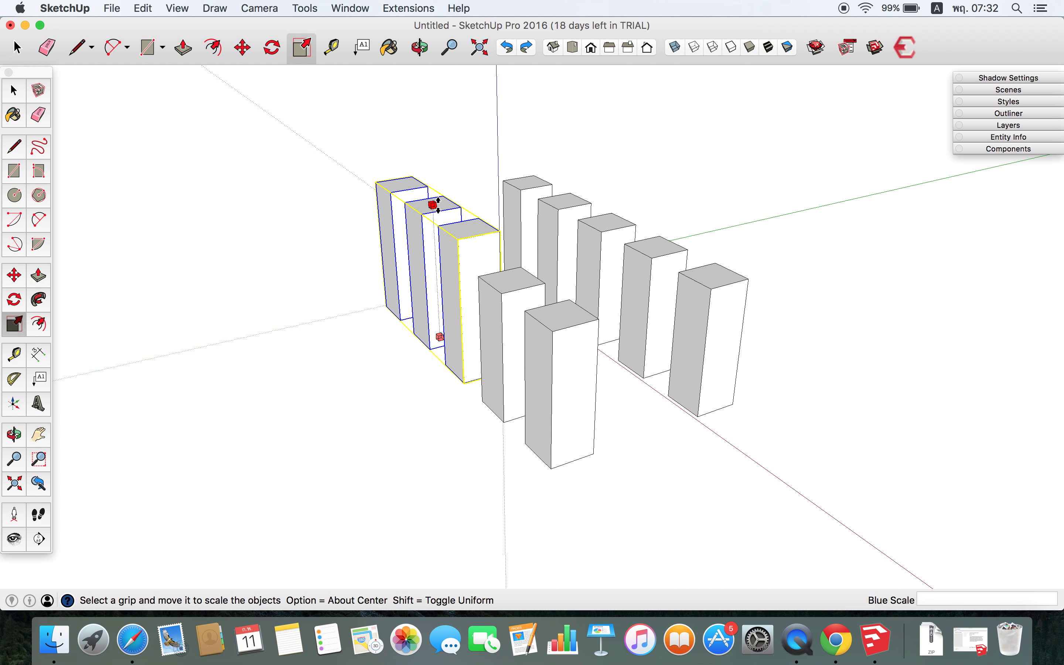
{"action": "type", "text": "6m"}
{"action": "key", "text": "Return"}
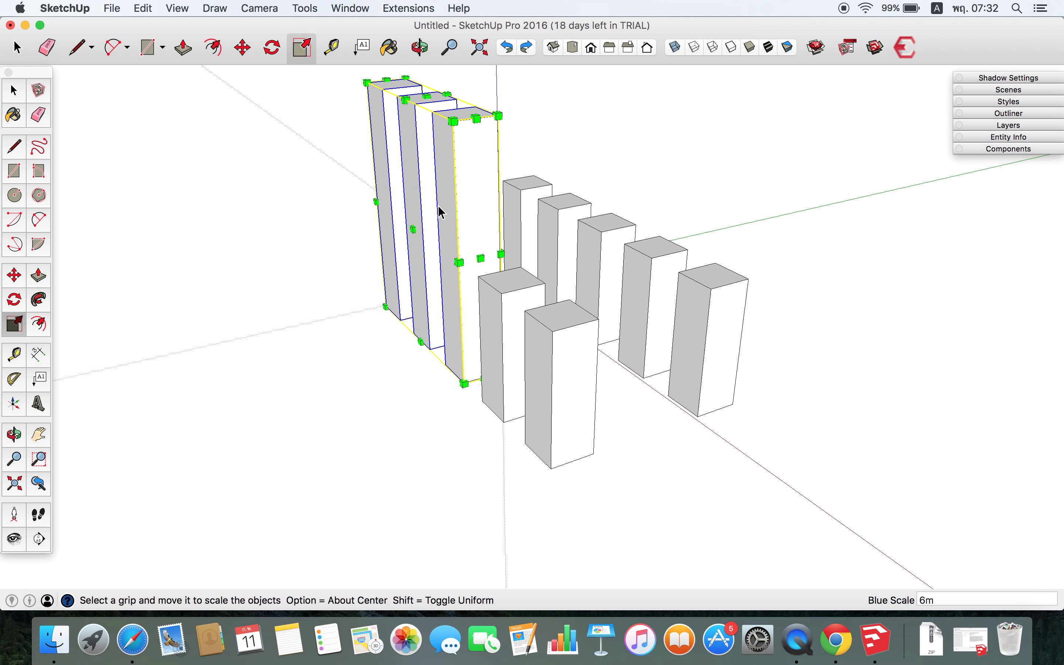
{"action": "key", "text": "space"}
Step: Scale the row's two front columns down to 2 m tall and inspect the result
{"action": "left_click", "coordinate": [526, 308]}
{"action": "left_click", "coordinate": [549, 345], "text": "shift"}
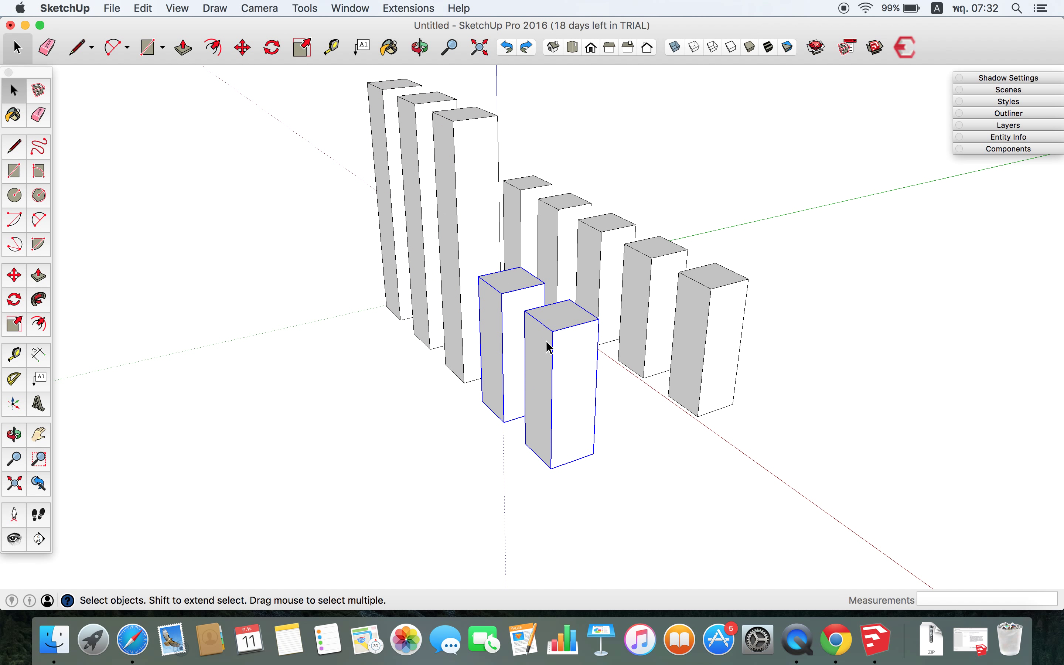
{"action": "scroll", "coordinate": [550, 343], "scroll_direction": "up", "scroll_amount": 2}
{"action": "key", "text": "s"}
{"action": "left_click_drag", "start_coordinate": [530, 282], "coordinate": [536, 316]}
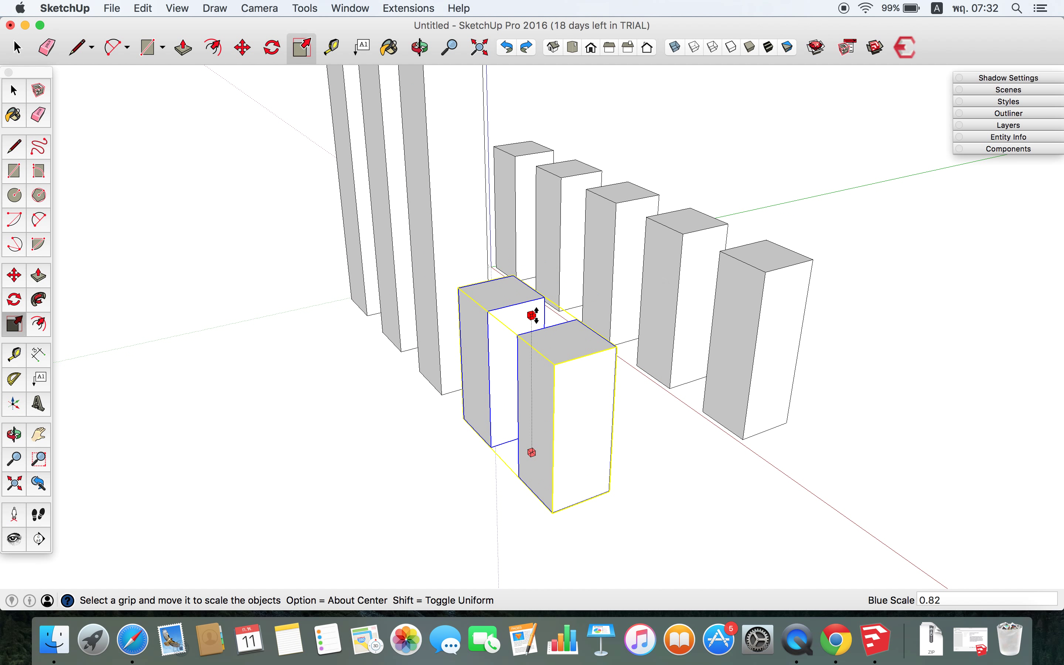
{"action": "key", "text": "Return"}
{"action": "key", "text": "space"}
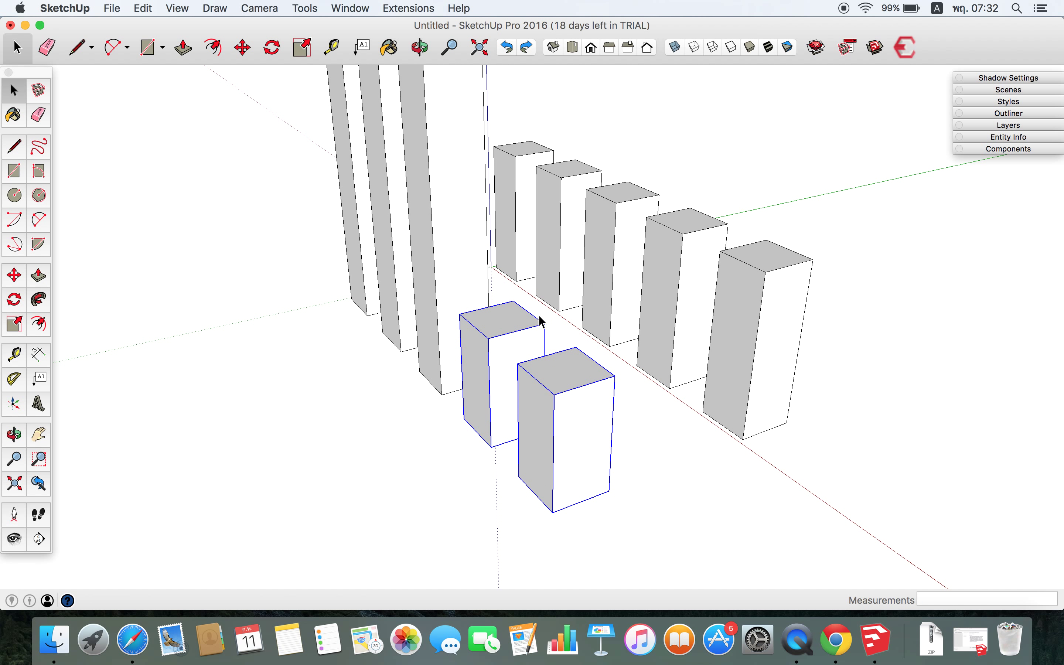
{"action": "scroll", "coordinate": [542, 316], "scroll_direction": "down", "scroll_amount": 3}
{"action": "left_click", "coordinate": [311, 363]}
{"action": "mouse_move", "coordinate": [313, 363]}
{"action": "middle_mouse_down"}
{"action": "mouse_move", "coordinate": [727, 318]}
{"action": "mouse_move", "coordinate": [380, 295]}
{"action": "mouse_move", "coordinate": [537, 295]}
{"action": "middle_mouse_up"}
{"action": "mouse_move", "coordinate": [764, 249]}
{"action": "middle_mouse_down"}
{"action": "mouse_move", "coordinate": [558, 327]}
{"action": "mouse_move", "coordinate": [742, 282]}
{"action": "mouse_move", "coordinate": [681, 284]}
{"action": "middle_mouse_up"}
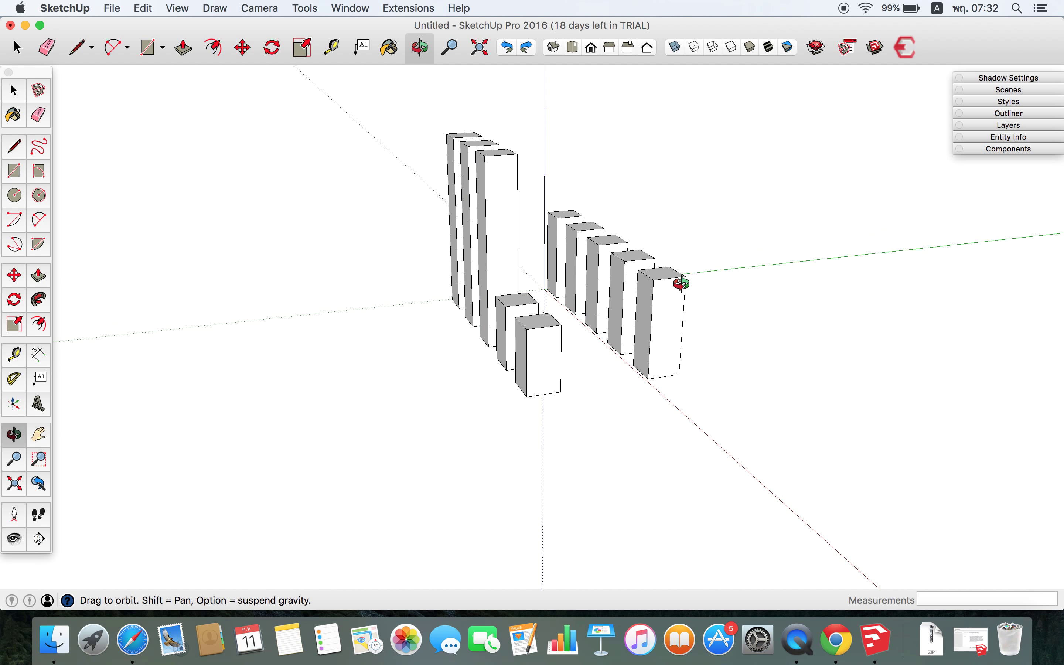
Step: Orbit to see all ten STEEL columns and window-select every one of them
{"action": "scroll", "coordinate": [681, 284], "scroll_direction": "down", "scroll_amount": 2}
{"action": "left_click", "coordinate": [669, 289]}
{"action": "scroll", "coordinate": [665, 291], "scroll_direction": "up", "scroll_amount": 4}
{"action": "scroll", "coordinate": [648, 344], "scroll_direction": "down", "scroll_amount": 2}
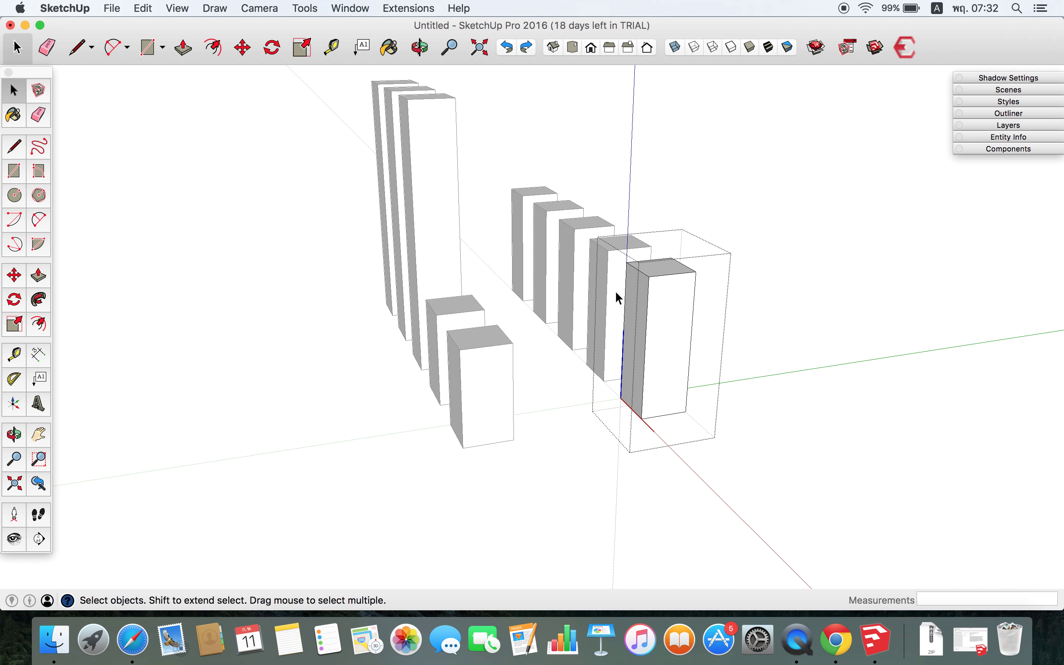
{"action": "mouse_move", "coordinate": [628, 387]}
{"action": "middle_mouse_down"}
{"action": "mouse_move", "coordinate": [826, 368]}
{"action": "mouse_move", "coordinate": [791, 344]}
{"action": "mouse_move", "coordinate": [805, 352]}
{"action": "mouse_move", "coordinate": [523, 405]}
{"action": "middle_mouse_up"}
{"action": "middle_click_drag", "start_coordinate": [442, 303], "coordinate": [641, 427]}
{"action": "scroll", "coordinate": [638, 425], "scroll_direction": "down", "scroll_amount": 3}
{"action": "left_click_drag", "start_coordinate": [414, 195], "coordinate": [753, 475]}
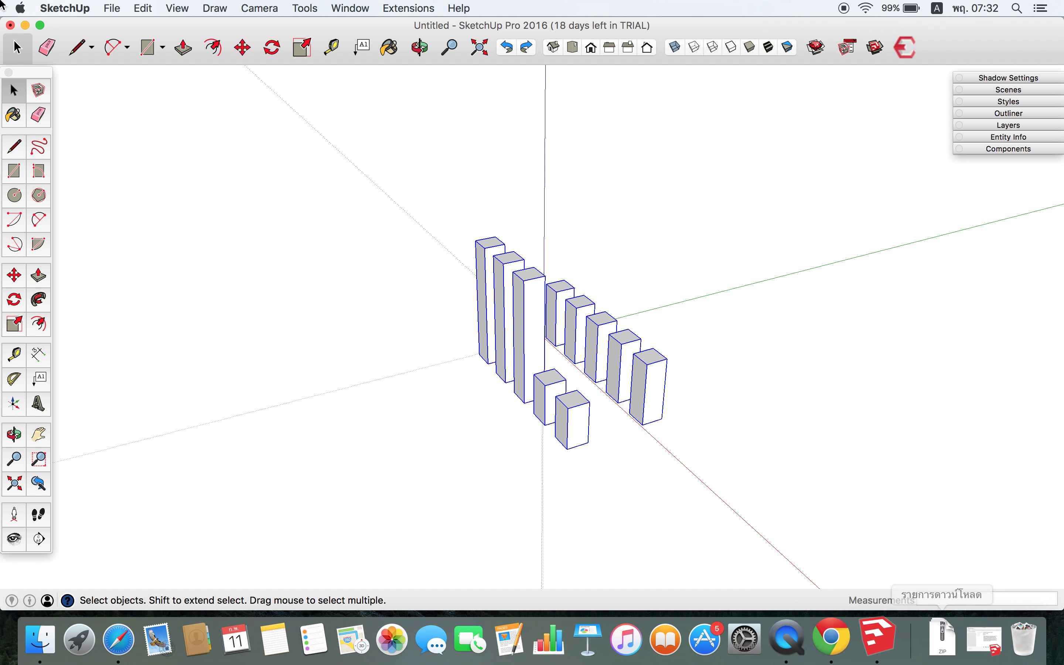
{"action": "left_click", "coordinate": [113, 8]}
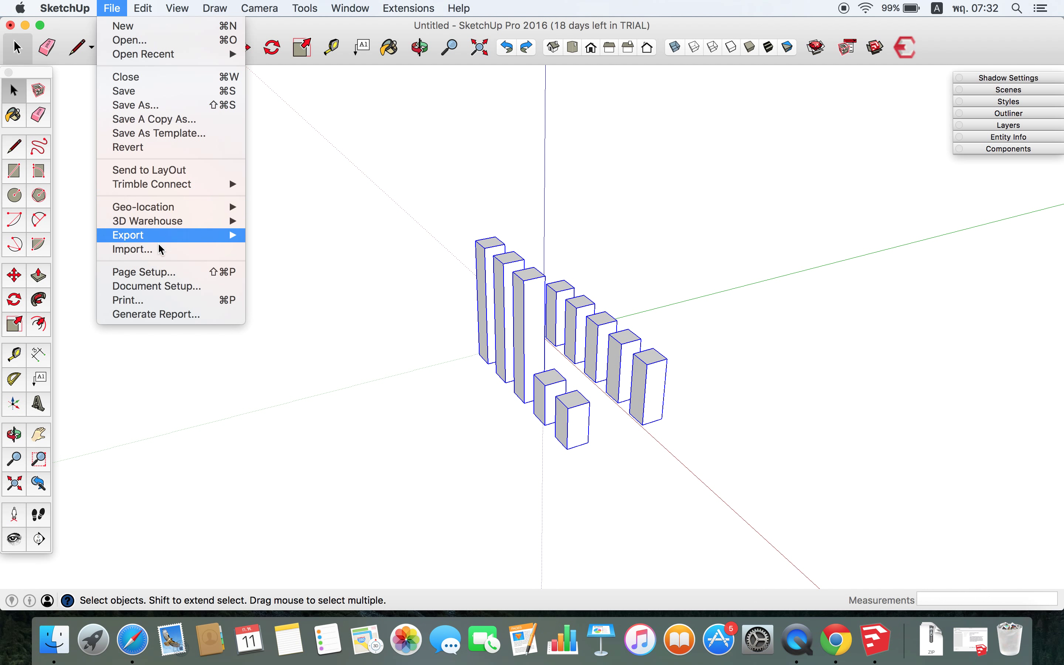
Step: Open Generate Report from the File menu, move its window up, leaving template sort order unchanged
{"action": "left_click", "coordinate": [158, 314]}
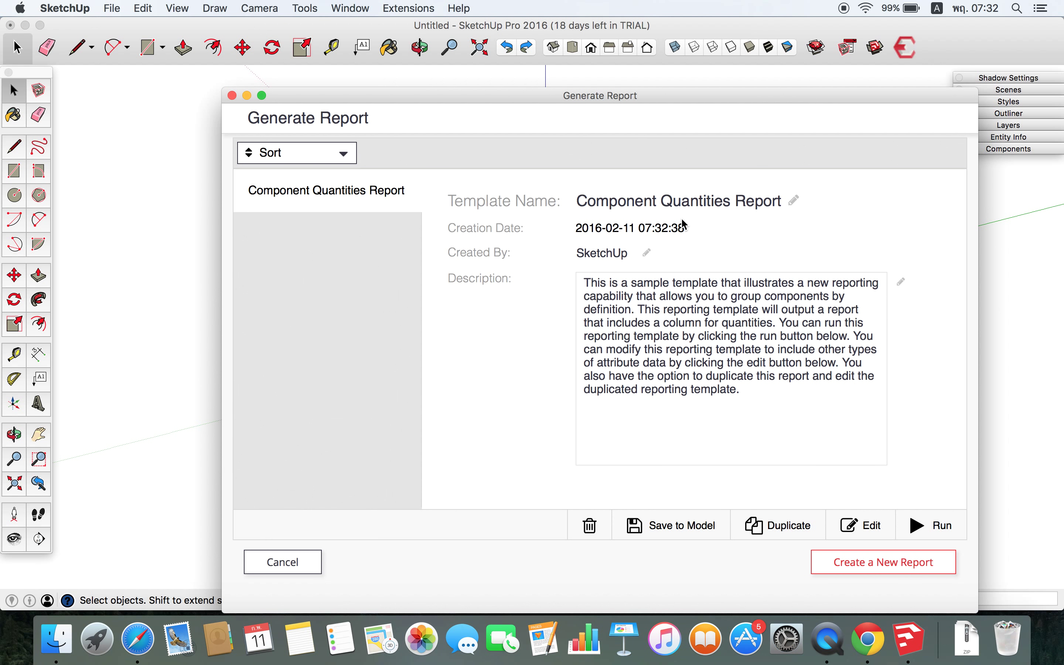
{"action": "left_click_drag", "start_coordinate": [685, 104], "coordinate": [618, 62]}
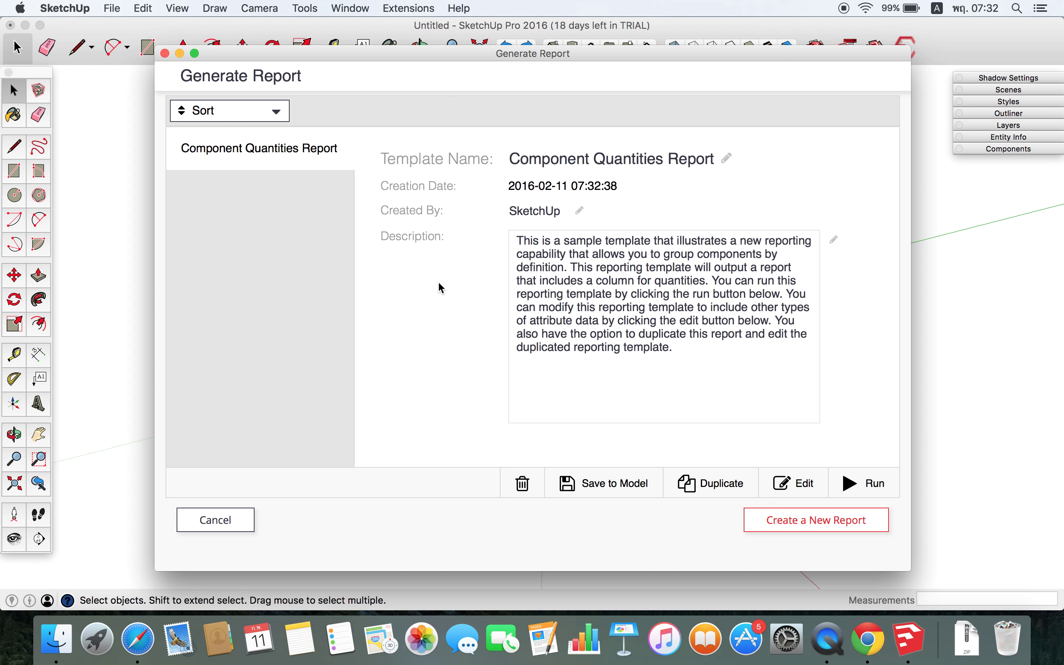
{"action": "left_click", "coordinate": [277, 111]}
{"action": "left_click", "coordinate": [276, 111]}
Step: Rename the report template to SKH and set Created By to ENGINEERING TEAM
{"action": "left_click", "coordinate": [727, 159]}
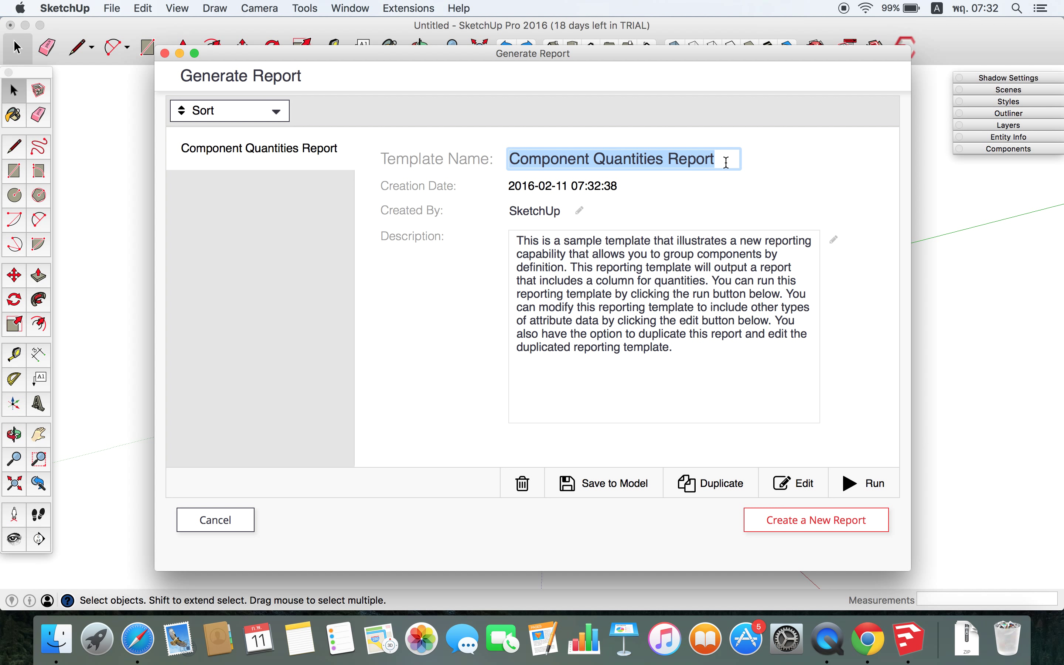
{"action": "type", "text": "SKH"}
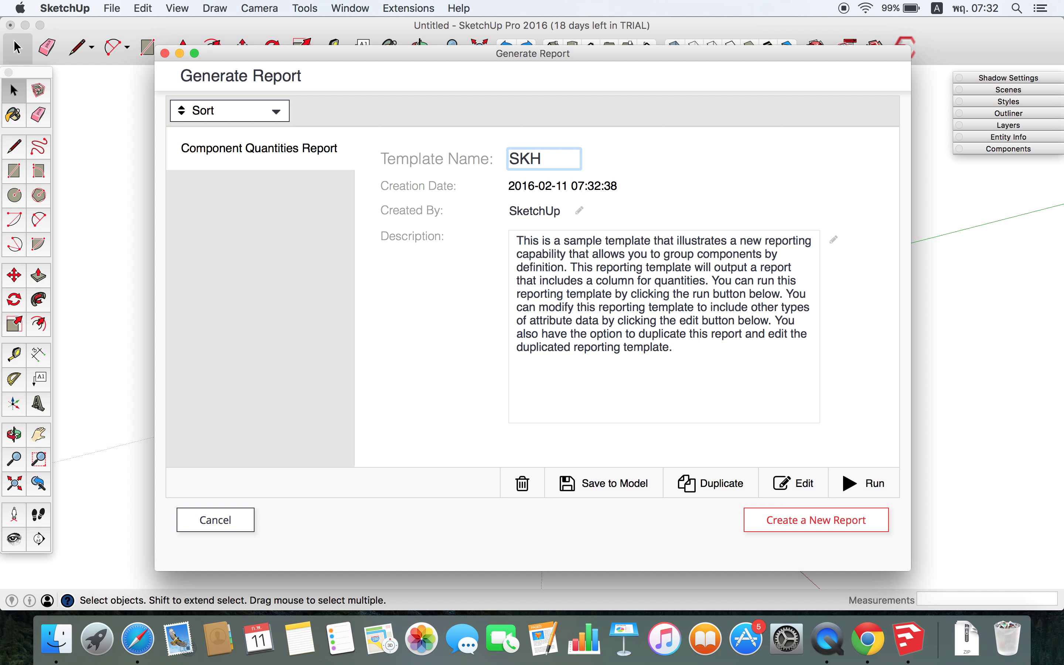
{"action": "key", "text": "Return"}
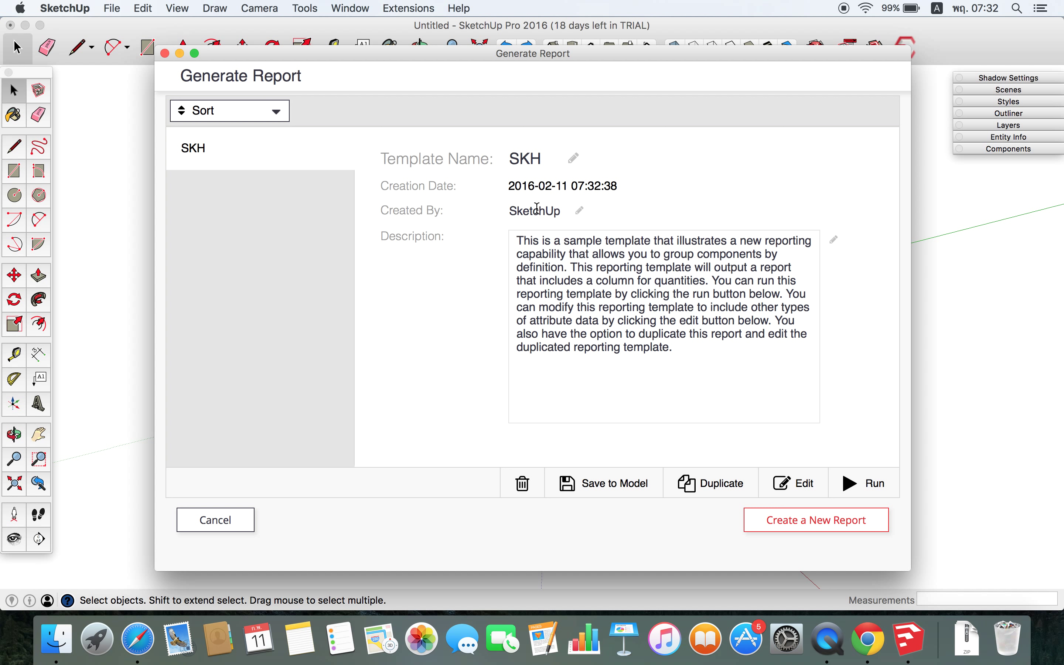
{"action": "left_click", "coordinate": [538, 212]}
{"action": "double_click", "coordinate": [538, 213]}
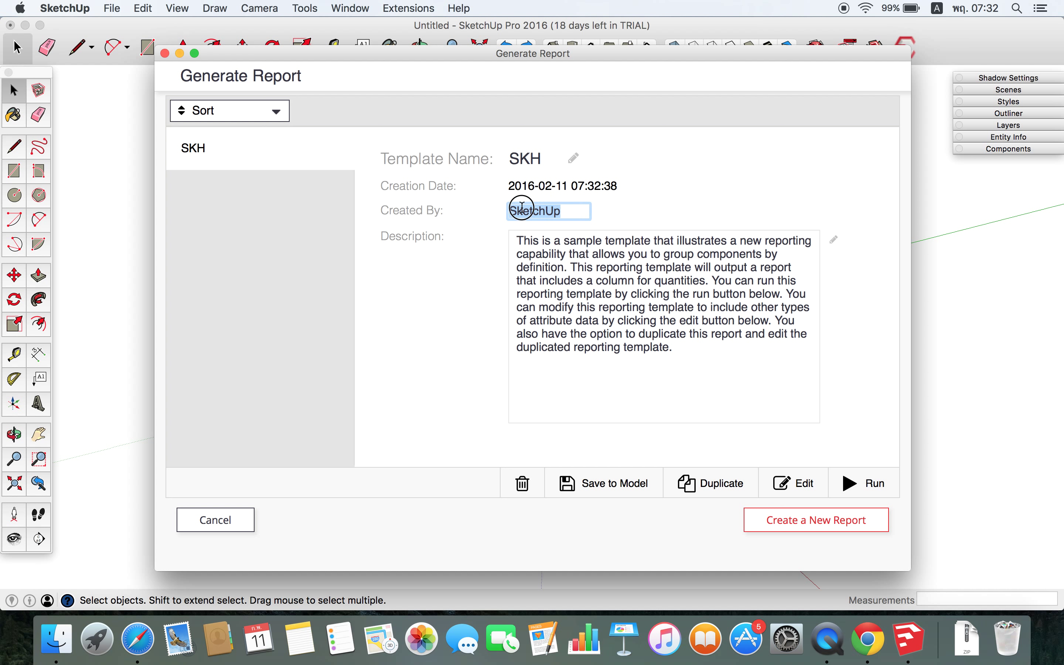
{"action": "type", "text": "ENGINEE"}
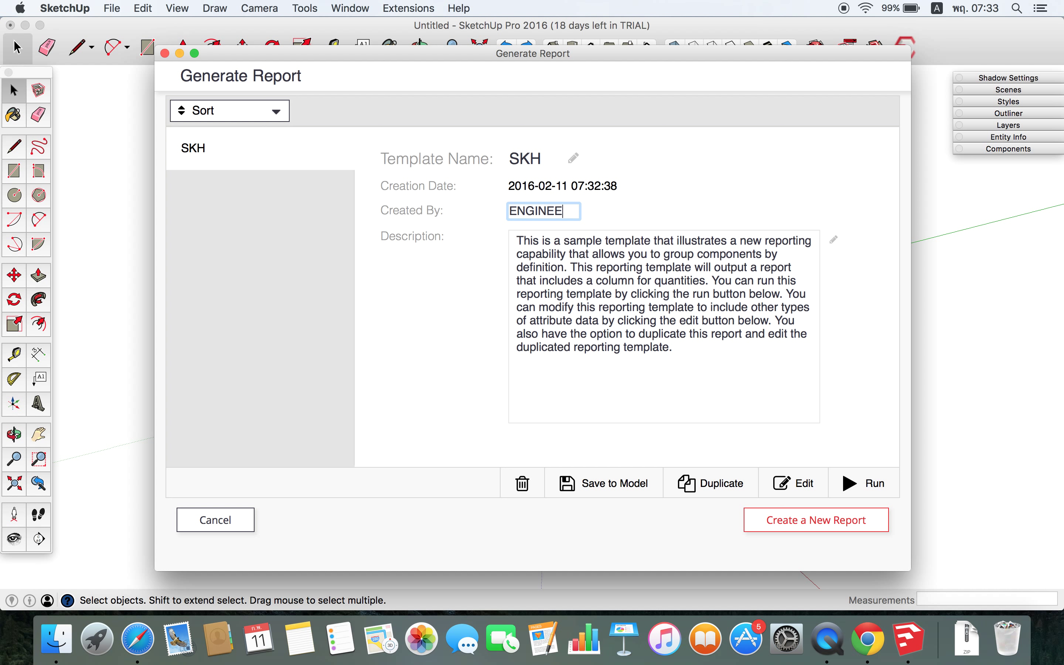
{"action": "type", "text": "RING TEAM"}
{"action": "key", "text": "Return"}
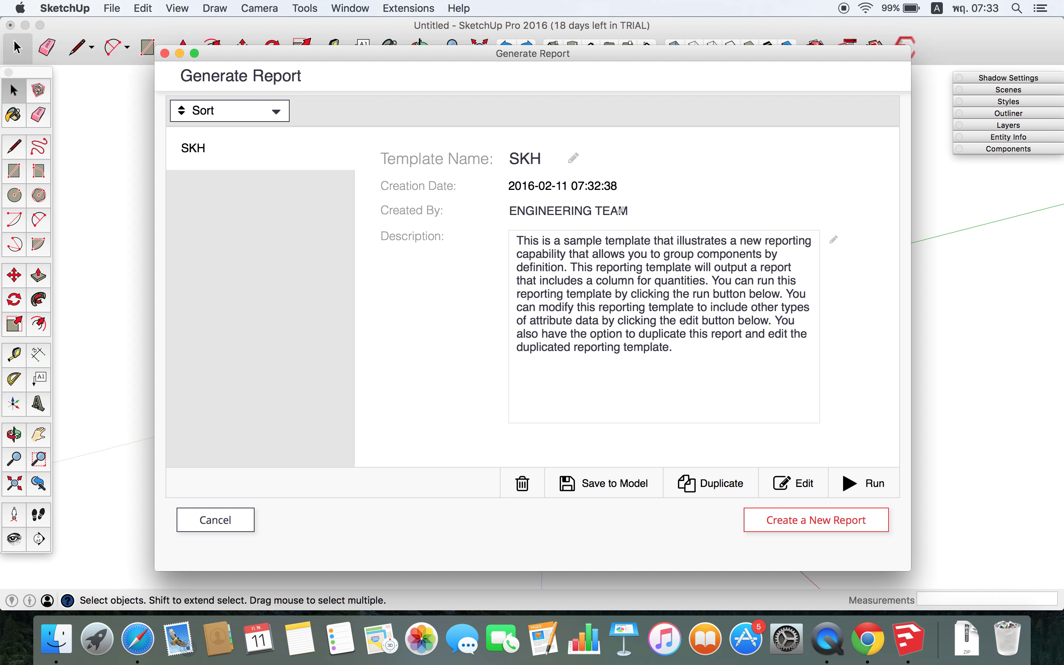
Step: Replace the description with TEST ESTIMATE and save the template to the model
{"action": "left_click_drag", "start_coordinate": [673, 347], "coordinate": [475, 235]}
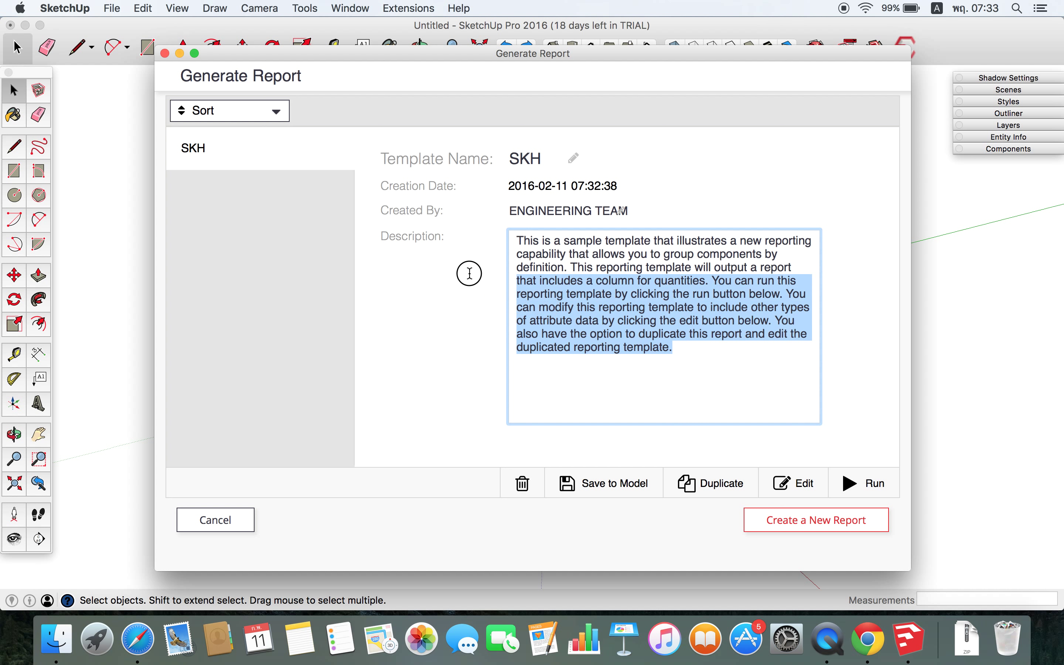
{"action": "type", "text": "TEST ESTIMATE"}
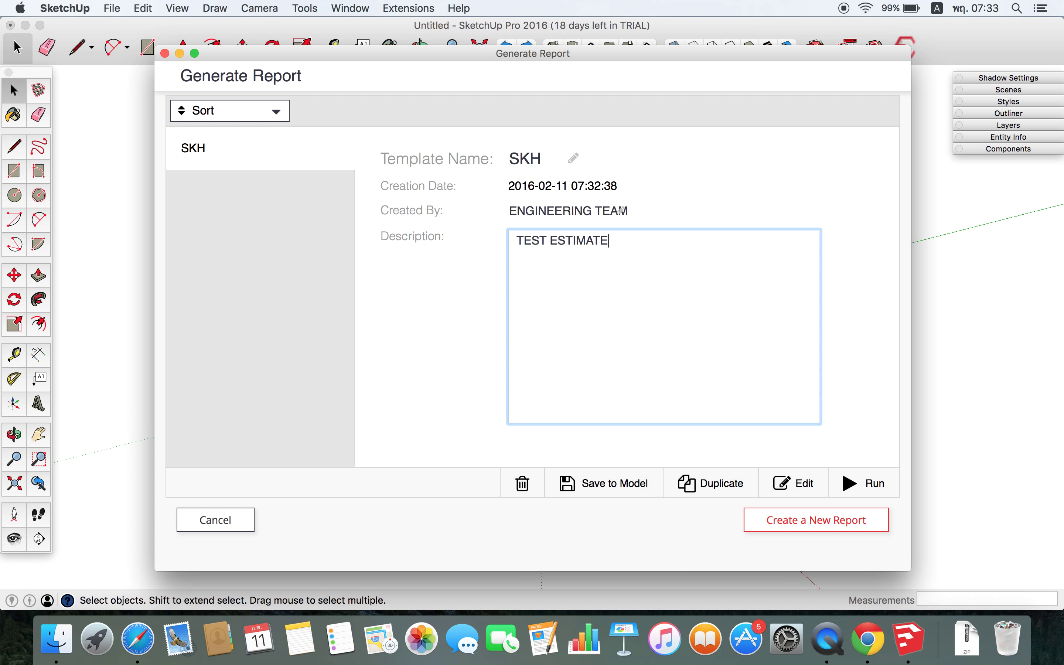
{"action": "key", "text": "Return"}
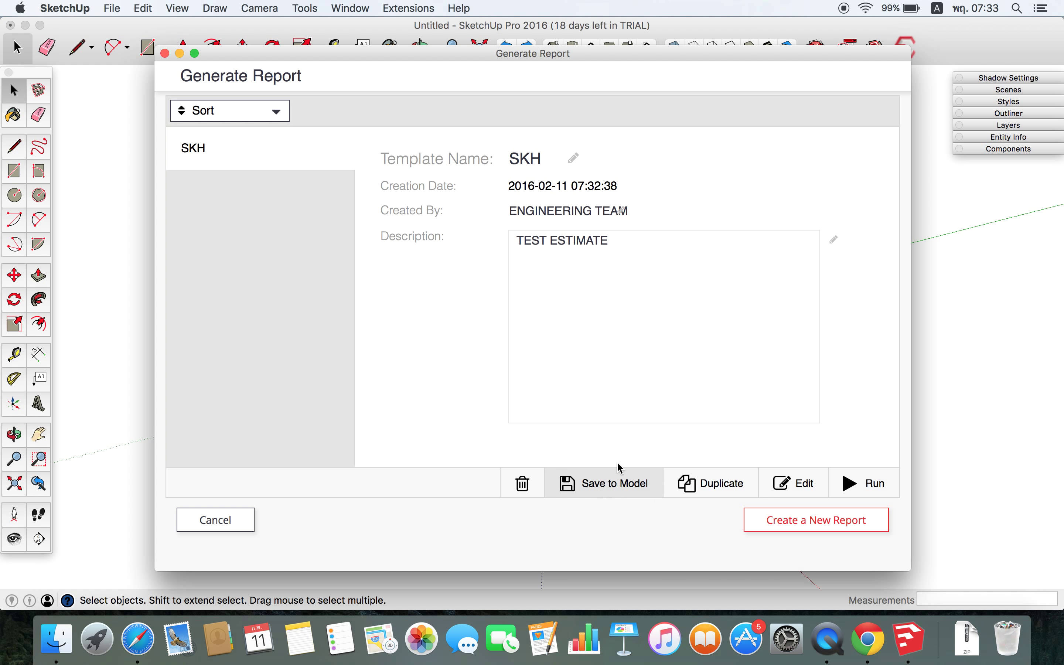
{"action": "triple_click", "coordinate": [578, 484]}
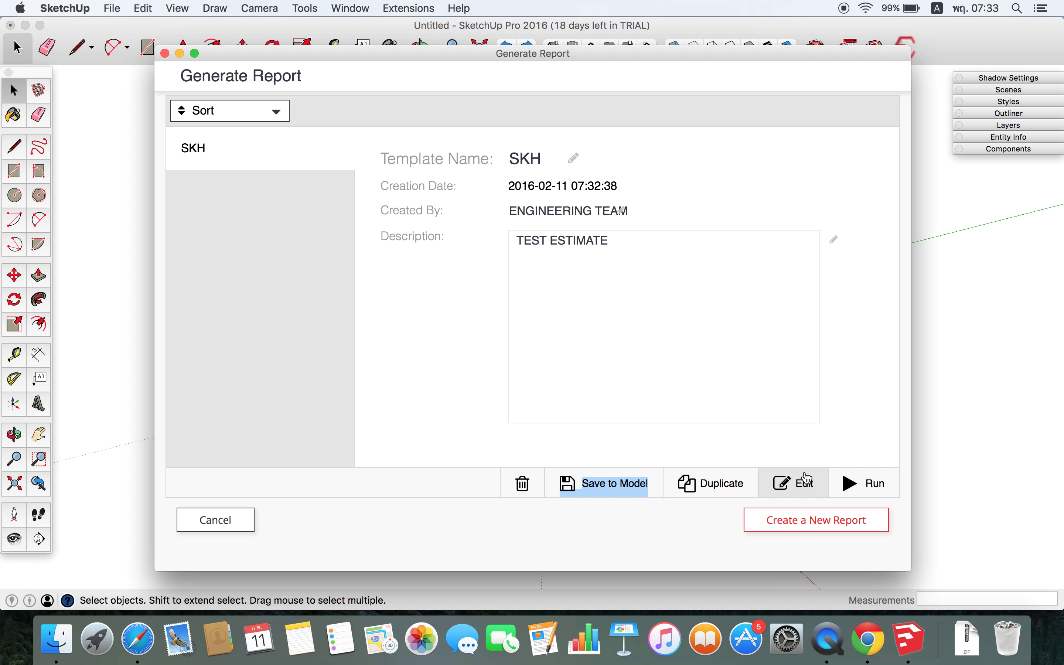
{"action": "left_click", "coordinate": [794, 482]}
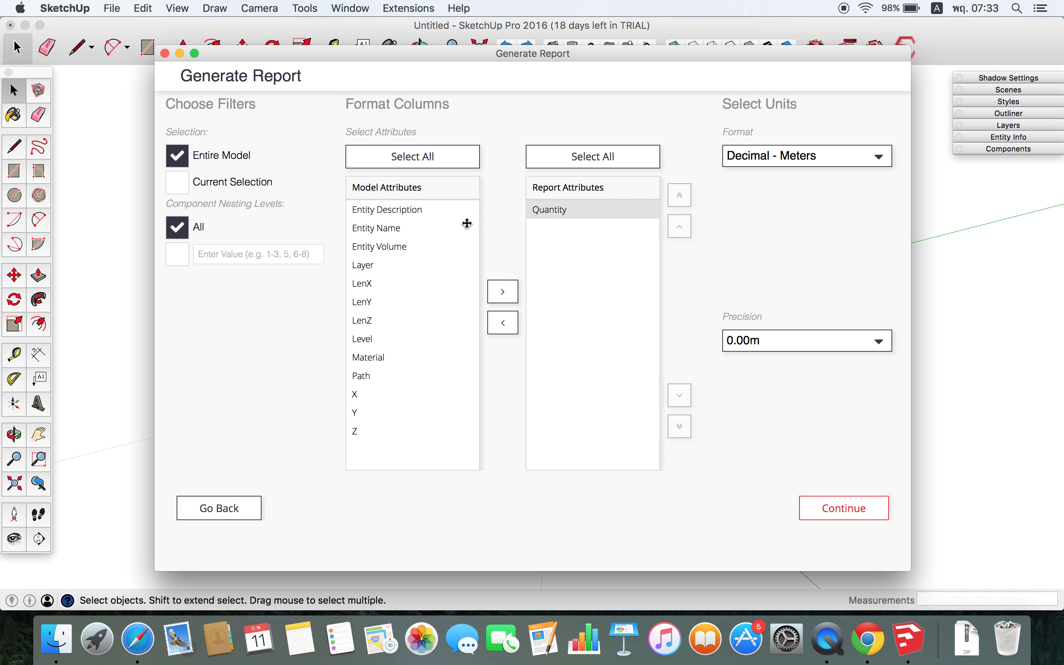
Step: Add LenZ and Entity Volume as report columns, with Entity Volume above LenZ
{"action": "left_click", "coordinate": [380, 321]}
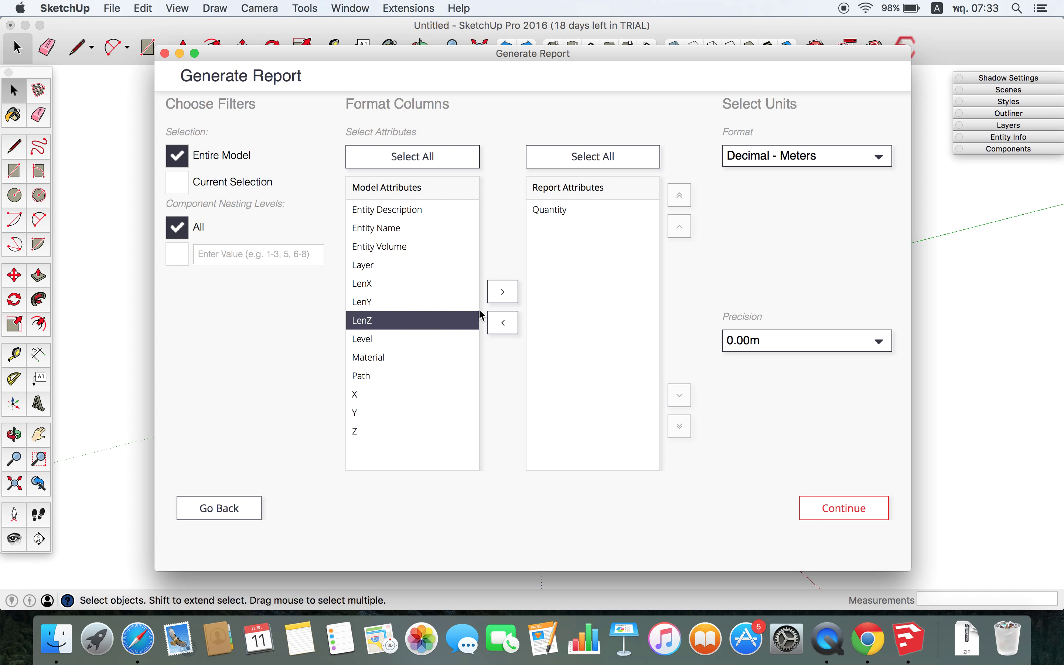
{"action": "left_click", "coordinate": [503, 291]}
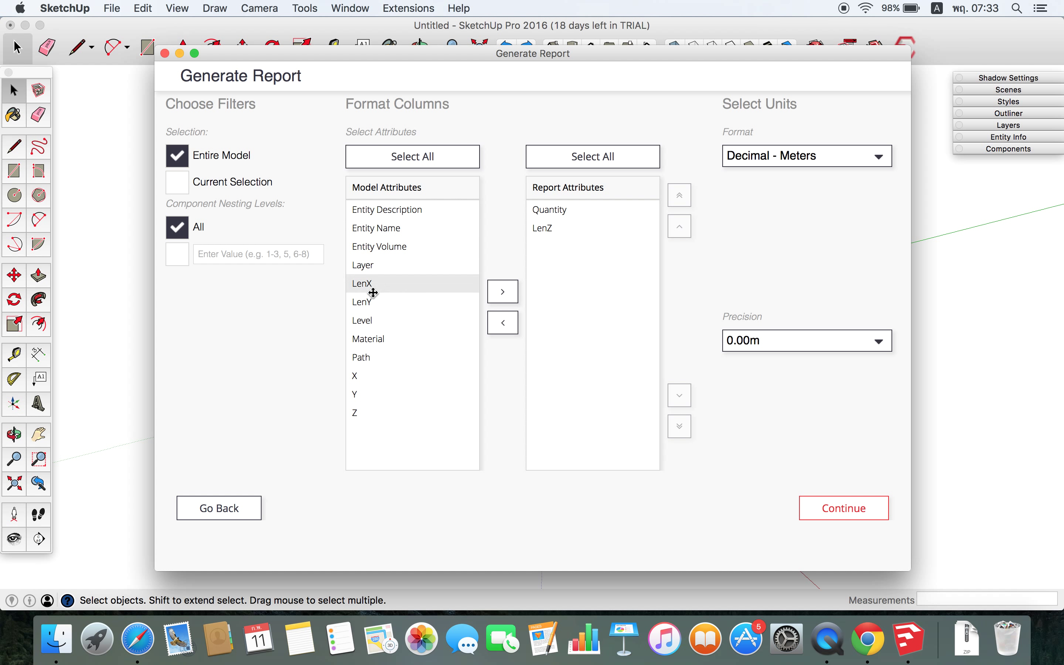
{"action": "left_click", "coordinate": [379, 247]}
{"action": "left_click", "coordinate": [510, 293]}
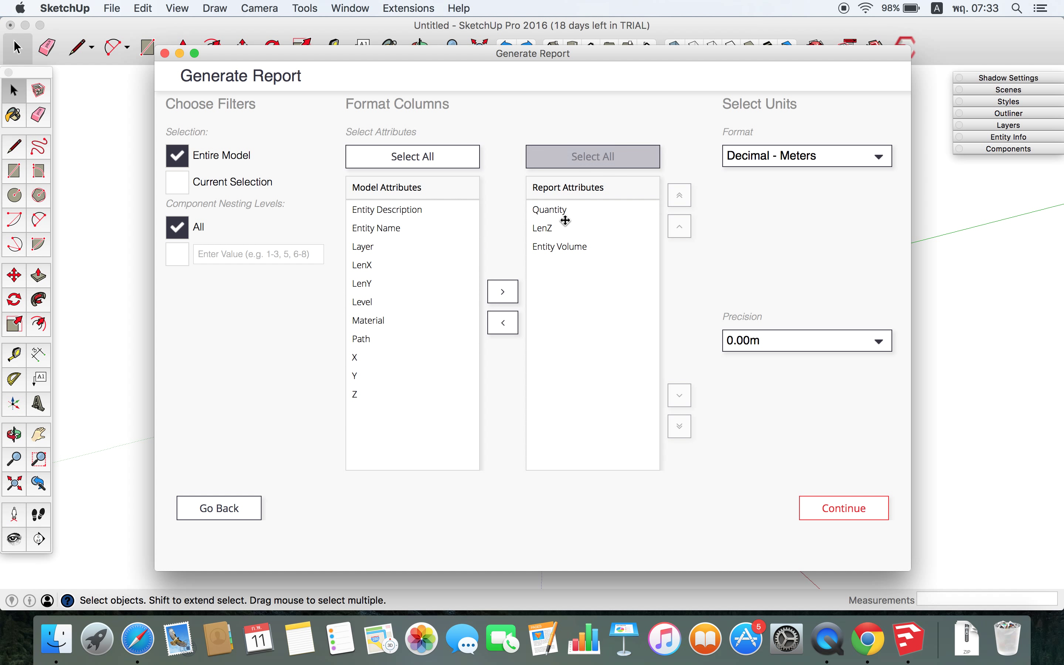
{"action": "left_click", "coordinate": [553, 247]}
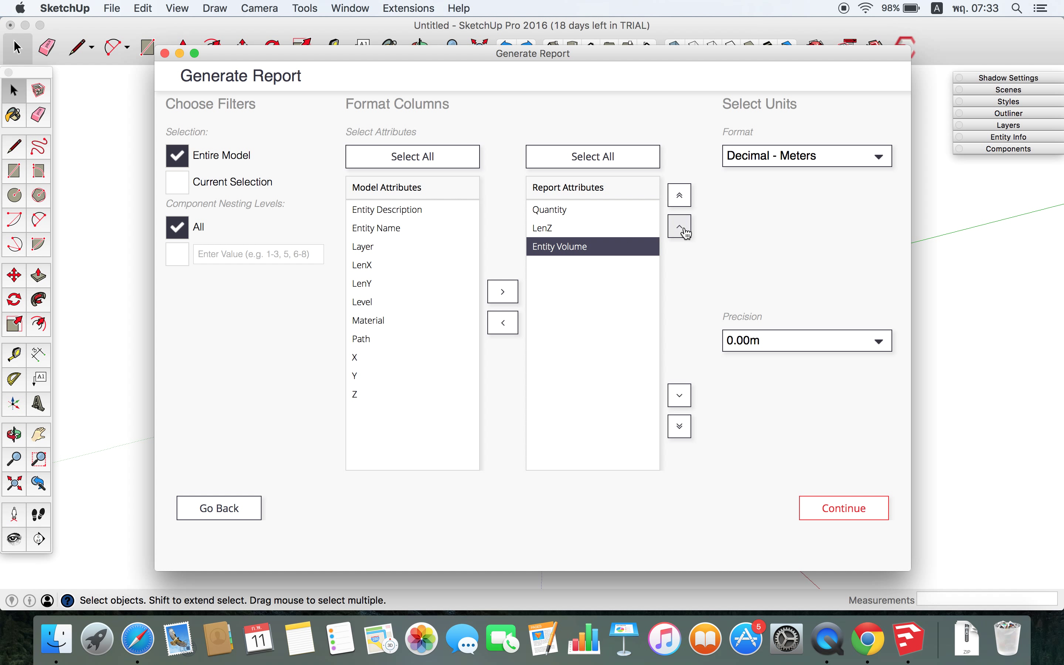
{"action": "left_click", "coordinate": [680, 227]}
{"action": "left_click", "coordinate": [544, 248]}
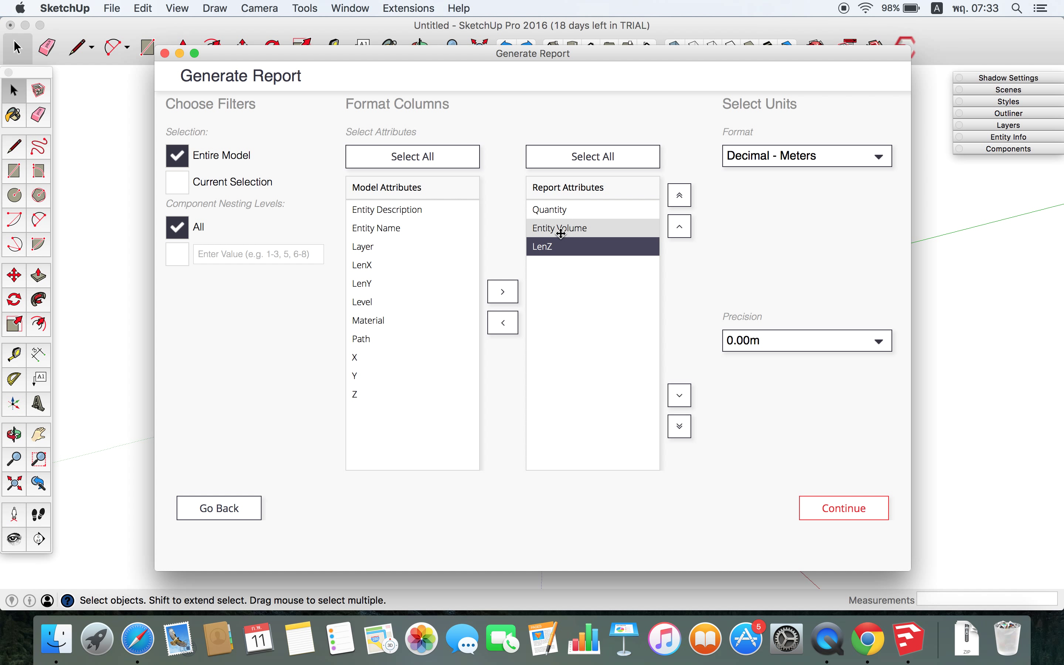
Step: Set units to Decimal - Meters at 0.0m precision and generate the report
{"action": "left_click", "coordinate": [871, 163]}
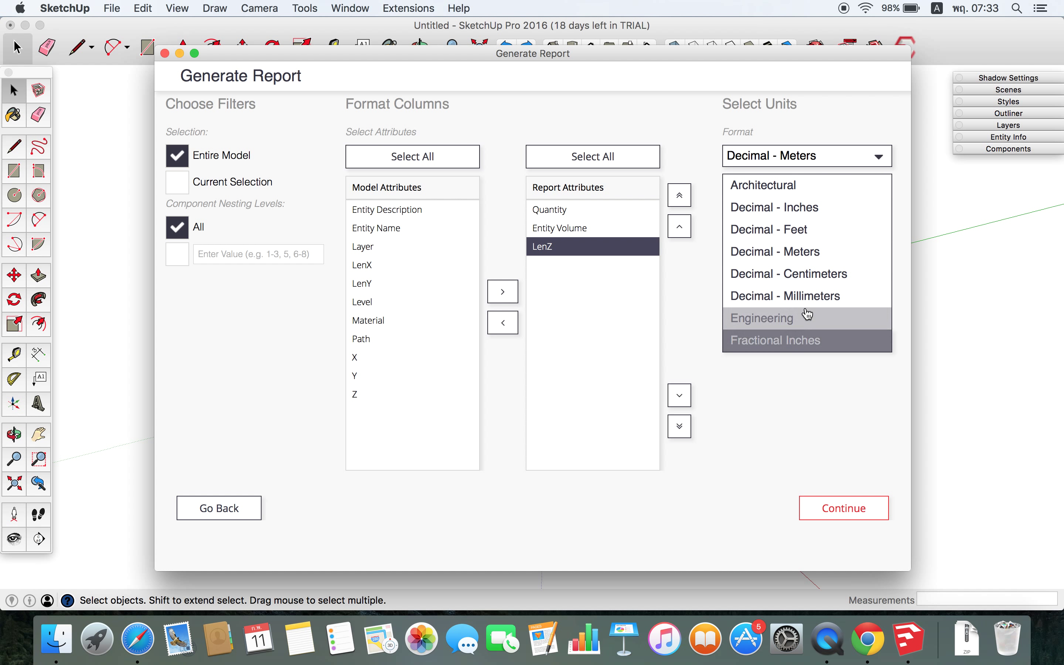
{"action": "left_click", "coordinate": [798, 253]}
{"action": "left_click", "coordinate": [772, 346]}
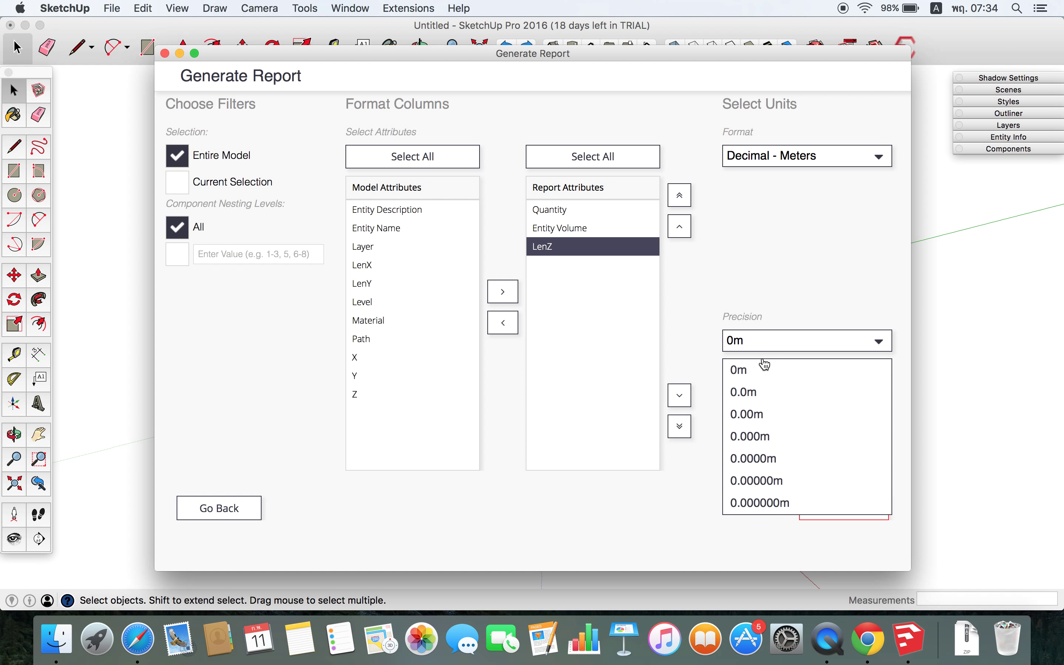
{"action": "left_click", "coordinate": [761, 398]}
{"action": "left_click", "coordinate": [867, 506]}
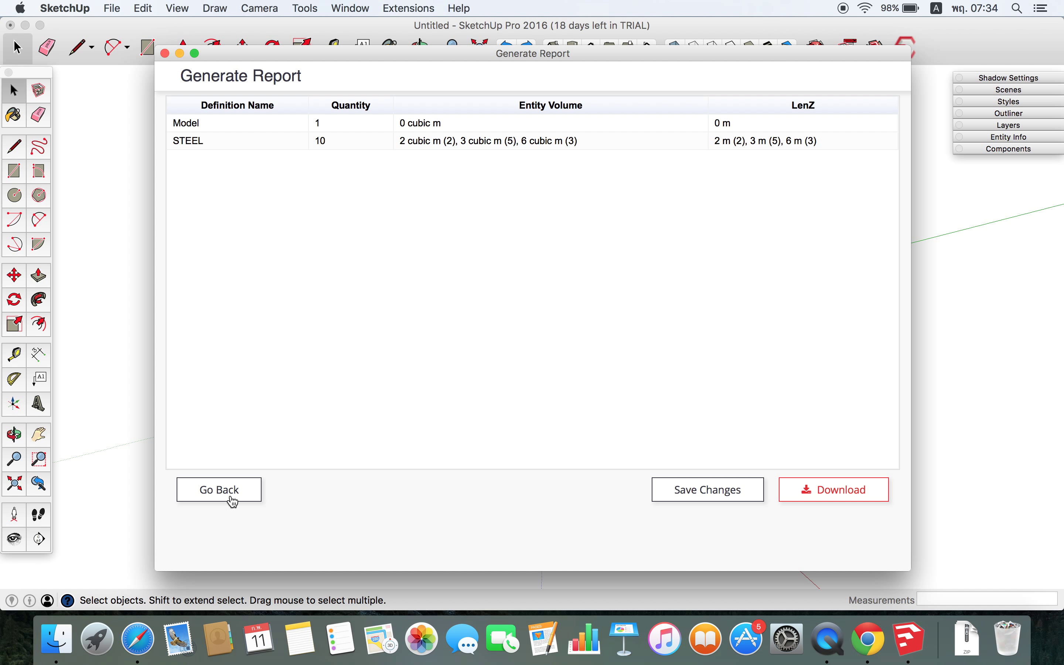
Step: Go back from the report preview to the column settings and minimize the report window
{"action": "left_click", "coordinate": [249, 492]}
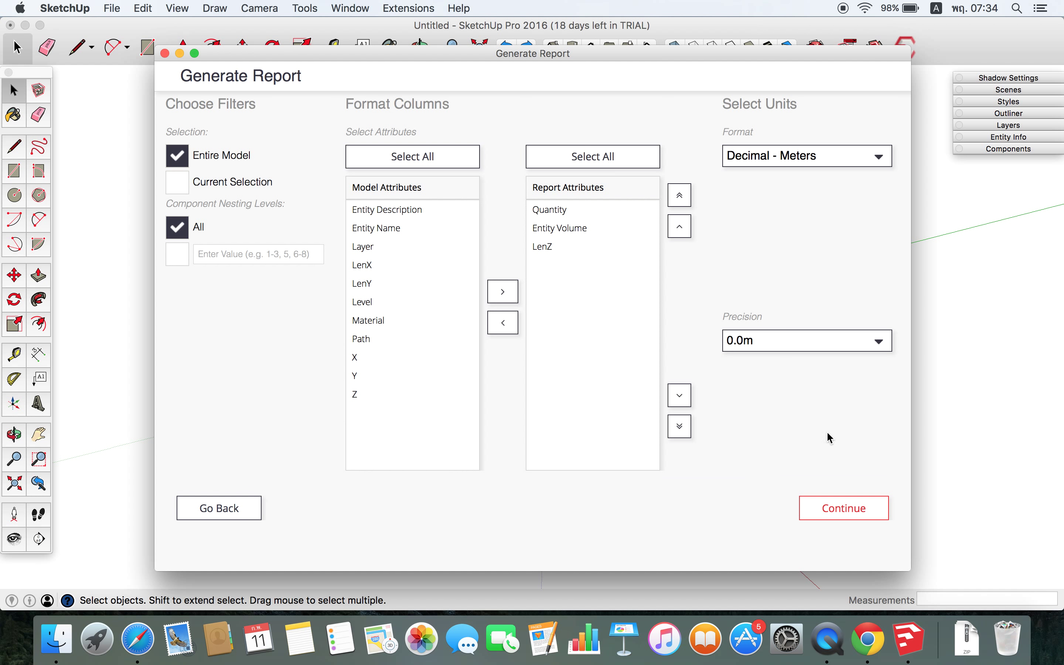
{"action": "left_click", "coordinate": [179, 53]}
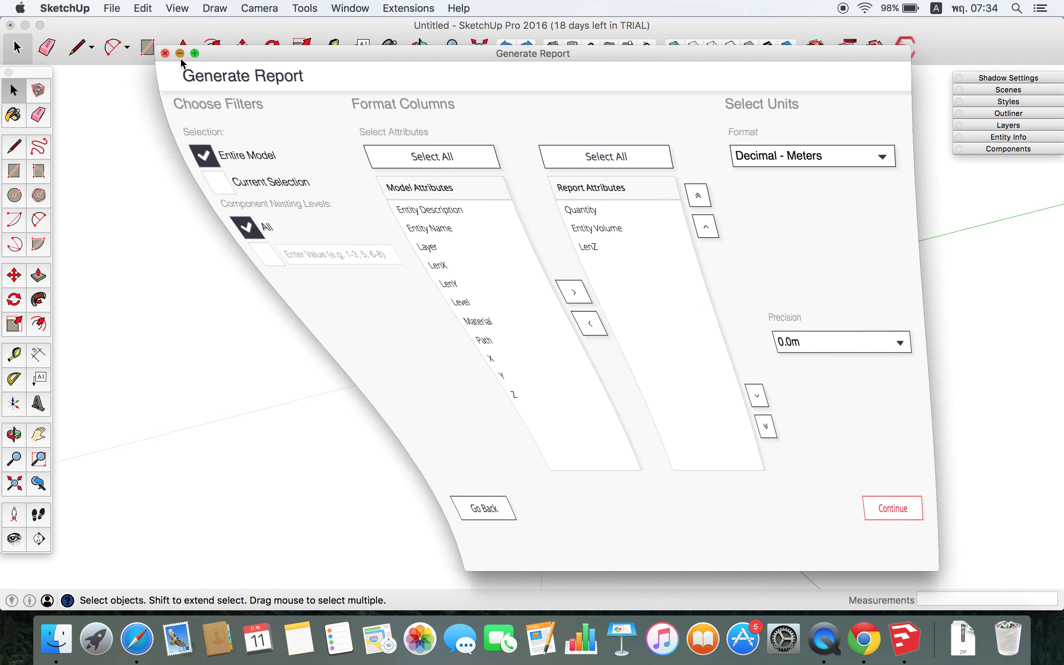
Step: Delete nine of the column boxes, leaving a single STEEL column in the model
{"action": "mouse_move", "coordinate": [440, 307]}
{"action": "middle_mouse_down"}
{"action": "mouse_move", "coordinate": [468, 326]}
{"action": "mouse_move", "coordinate": [578, 330]}
{"action": "mouse_move", "coordinate": [598, 346]}
{"action": "mouse_move", "coordinate": [479, 367]}
{"action": "mouse_move", "coordinate": [451, 333]}
{"action": "middle_mouse_up"}
{"action": "left_click", "coordinate": [578, 330]}
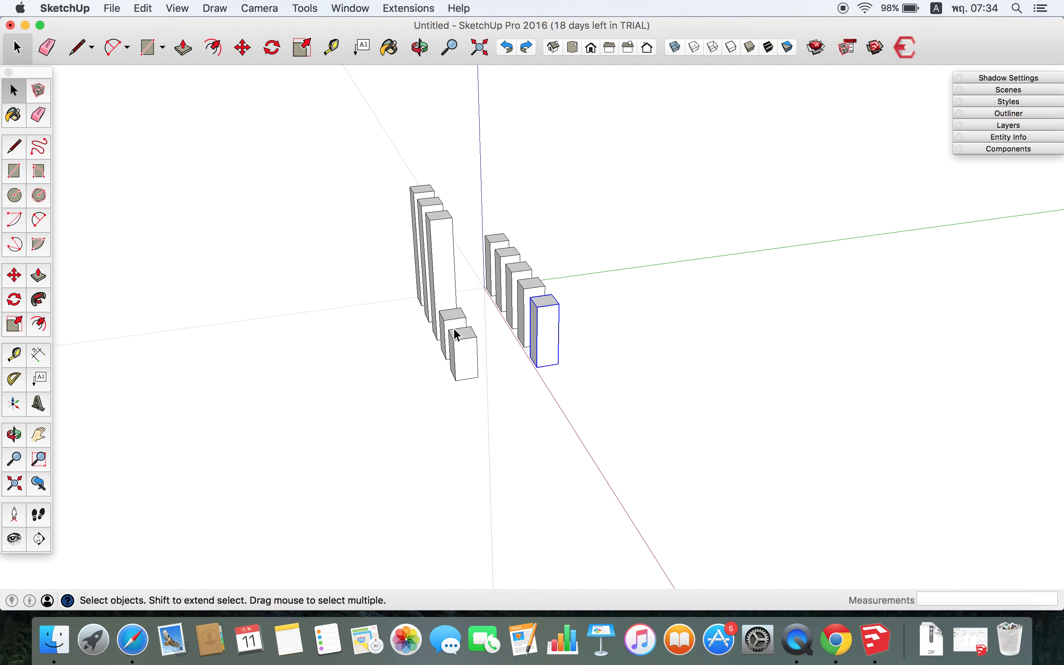
{"action": "scroll", "coordinate": [435, 264], "scroll_direction": "up", "scroll_amount": 2}
{"action": "mouse_move", "coordinate": [323, 128]}
{"action": "left_mouse_down"}
{"action": "mouse_move", "coordinate": [466, 426]}
{"action": "mouse_move", "coordinate": [493, 444]}
{"action": "left_mouse_up"}
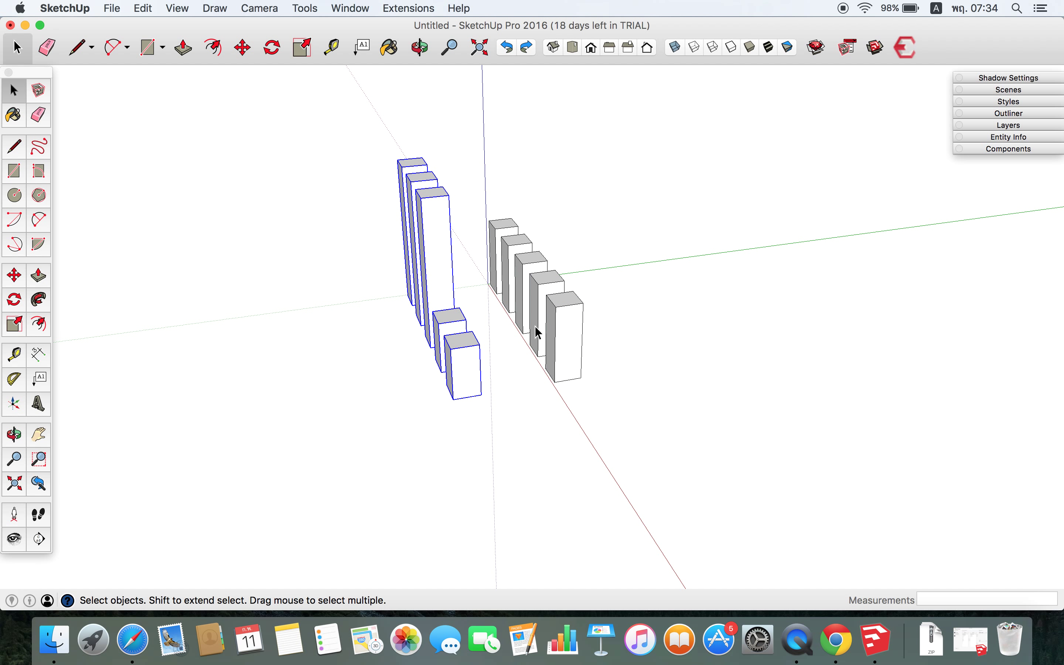
{"action": "key", "text": "Delete"}
{"action": "key", "text": "Delete"}
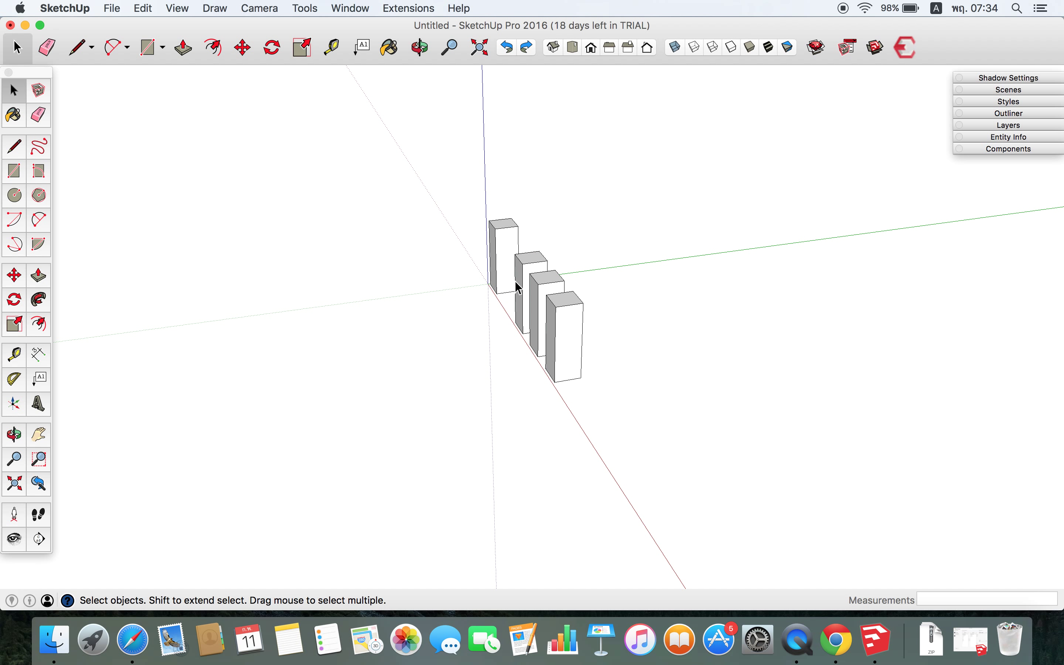
{"action": "left_click", "coordinate": [528, 290]}
{"action": "key", "text": "Delete"}
{"action": "left_click", "coordinate": [555, 317]}
{"action": "key", "text": "Delete"}
{"action": "key", "text": "Delete"}
{"action": "mouse_move", "coordinate": [558, 311]}
{"action": "middle_mouse_down"}
{"action": "mouse_move", "coordinate": [562, 285]}
{"action": "mouse_move", "coordinate": [497, 247]}
{"action": "middle_mouse_up"}
Step: Open the Component Attributes panel for the remaining column and move it aside
{"action": "right_click", "coordinate": [499, 252]}
{"action": "mouse_move", "coordinate": [566, 537]}
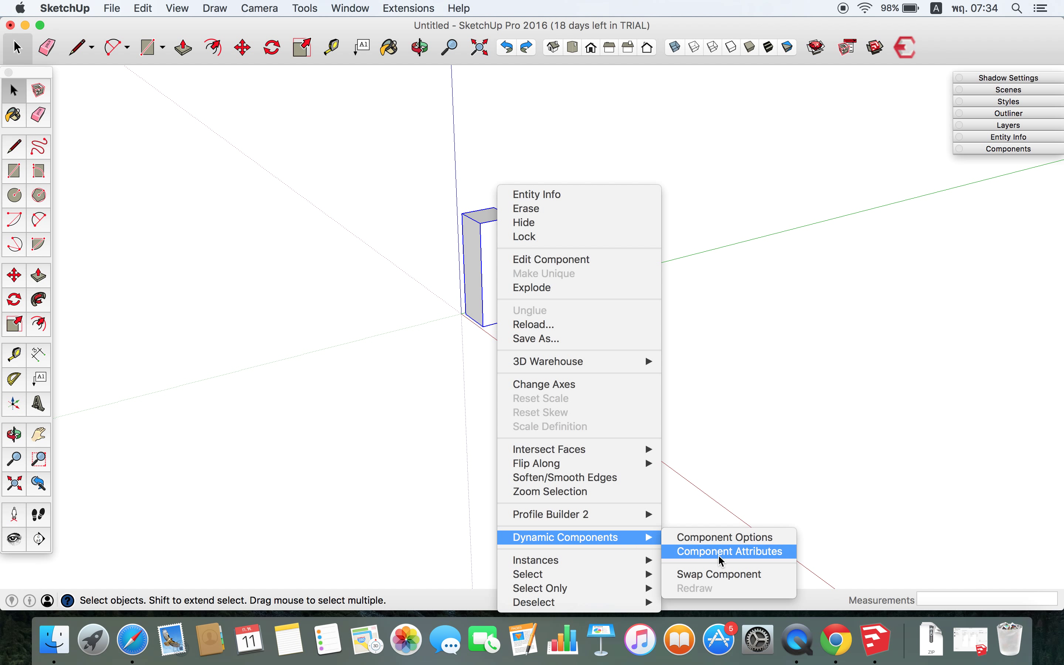
{"action": "left_click", "coordinate": [722, 552]}
{"action": "left_click", "coordinate": [210, 51]}
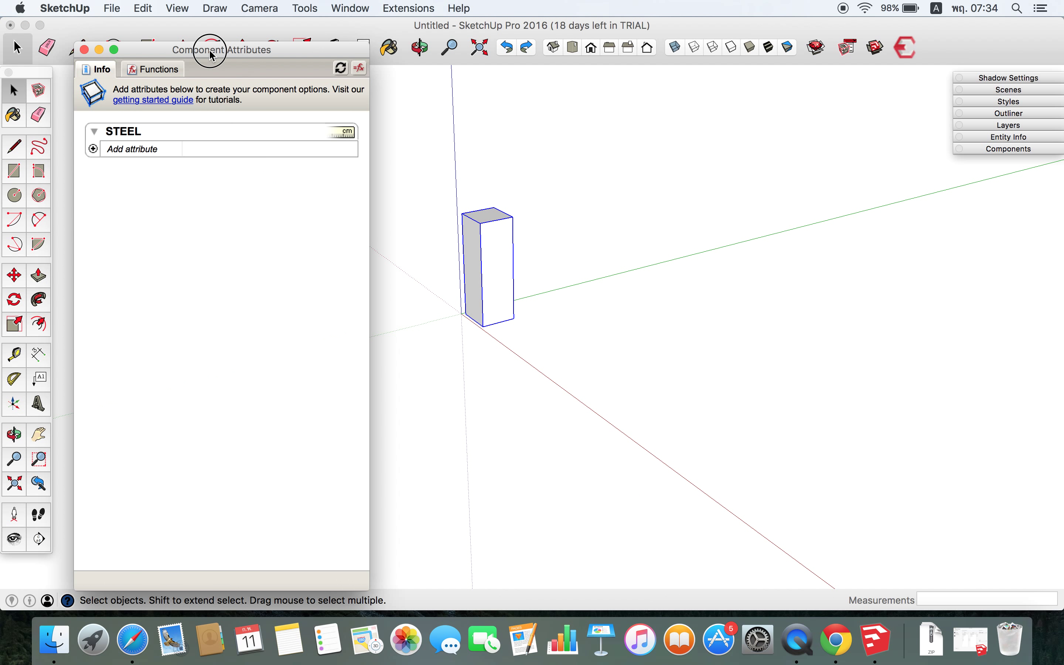
{"action": "left_click_drag", "start_coordinate": [210, 51], "coordinate": [767, 65]}
Step: Add attribute L with formula =lenz/100 (value 3), then rename it L_m
{"action": "left_click", "coordinate": [651, 163]}
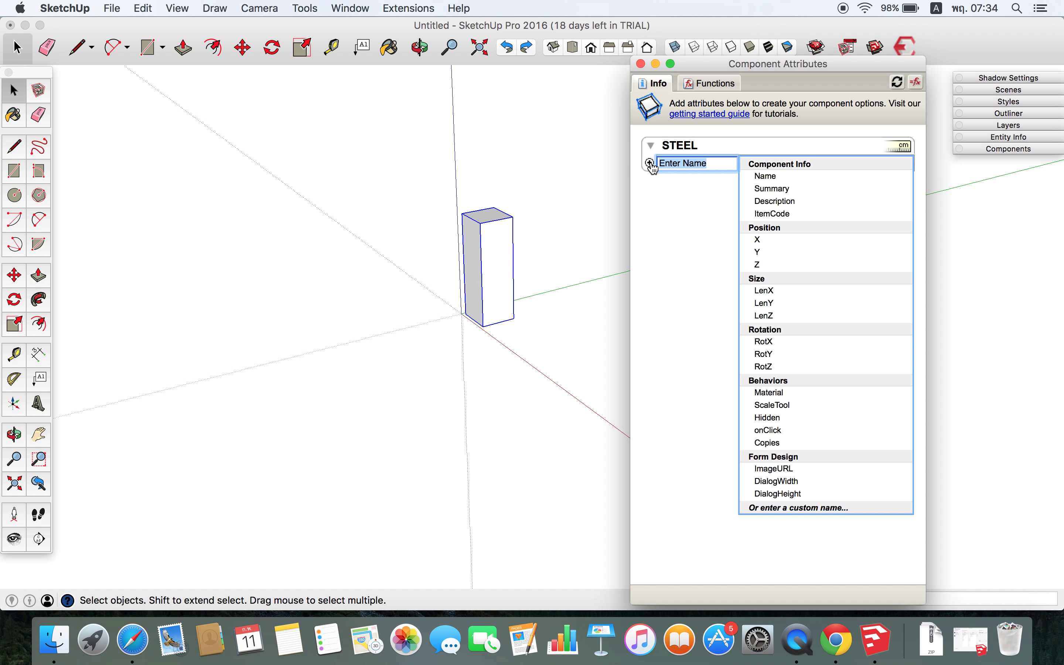
{"action": "type", "text": "L"}
{"action": "key", "text": "Return"}
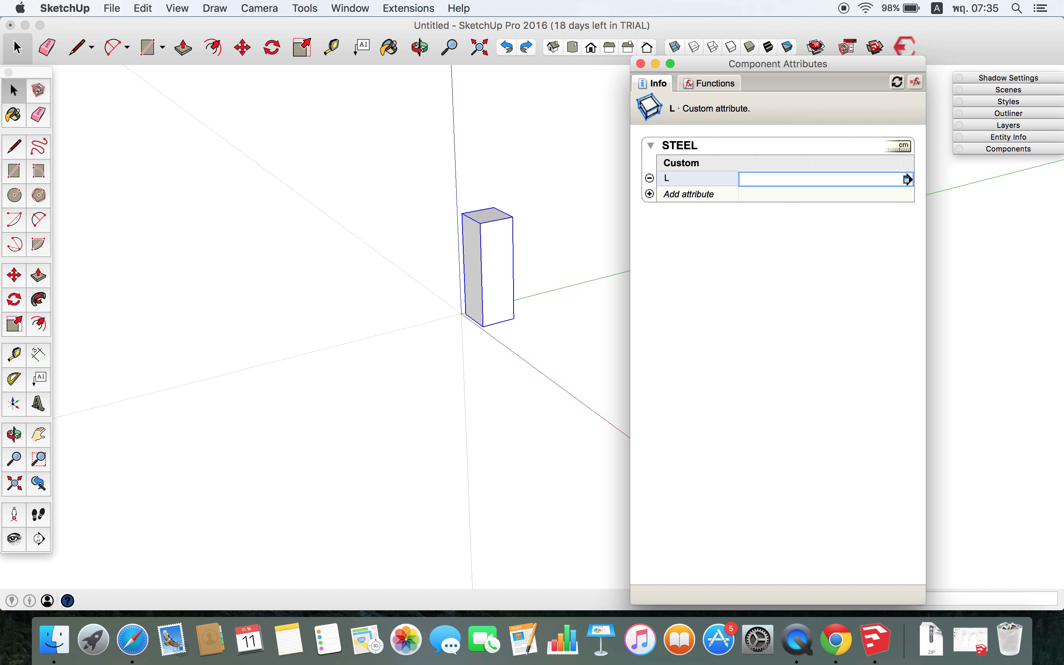
{"action": "left_click", "coordinate": [746, 181]}
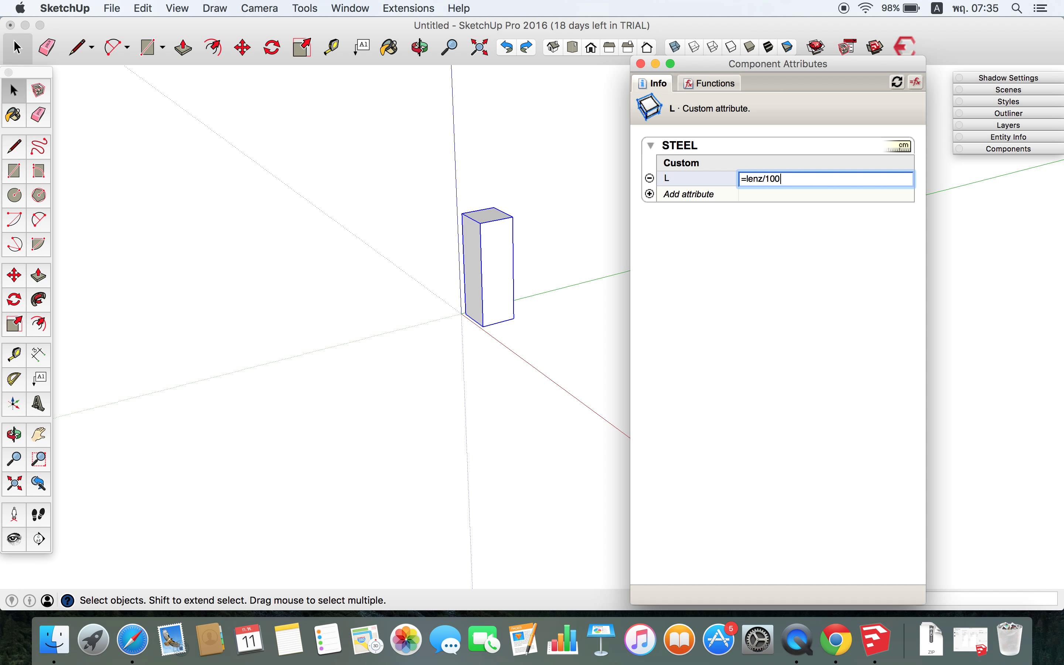
{"action": "key", "text": "Return"}
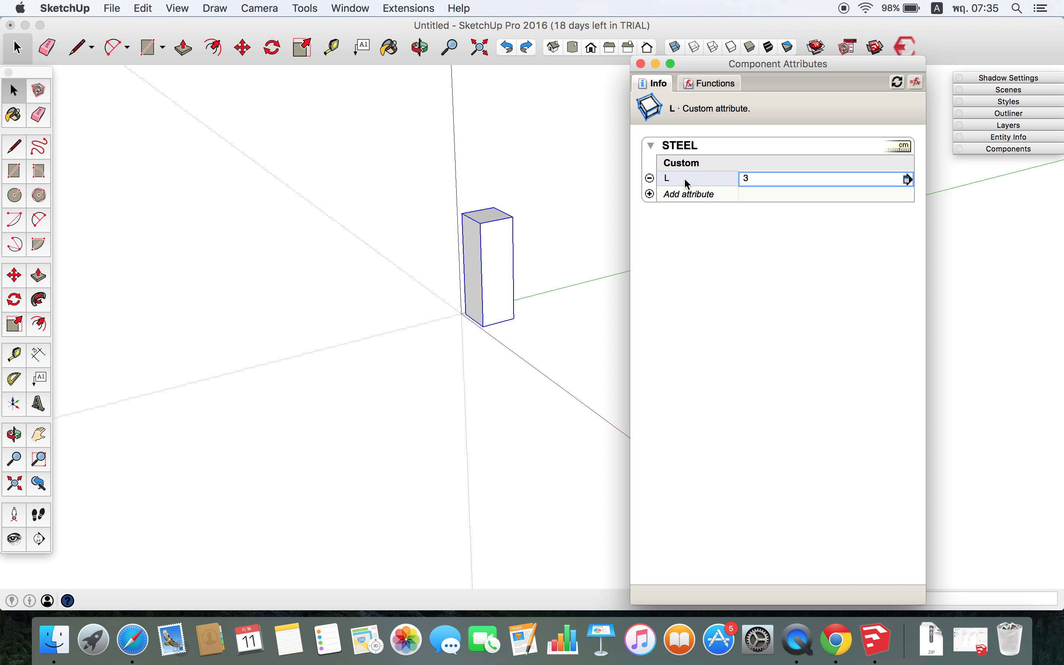
{"action": "double_click", "coordinate": [678, 179]}
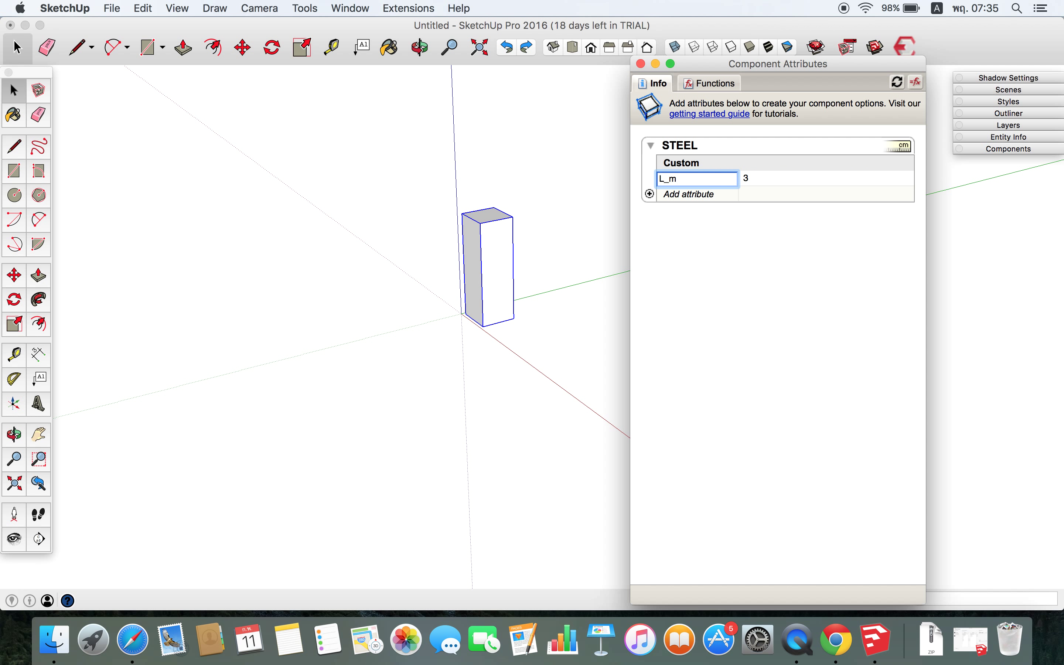
{"action": "key", "text": "Tab"}
Step: Add a V_m3 attribute to STEEL with formula =lenx*leny*lenz/100/100/100, evaluating to 3
{"action": "left_click", "coordinate": [650, 194]}
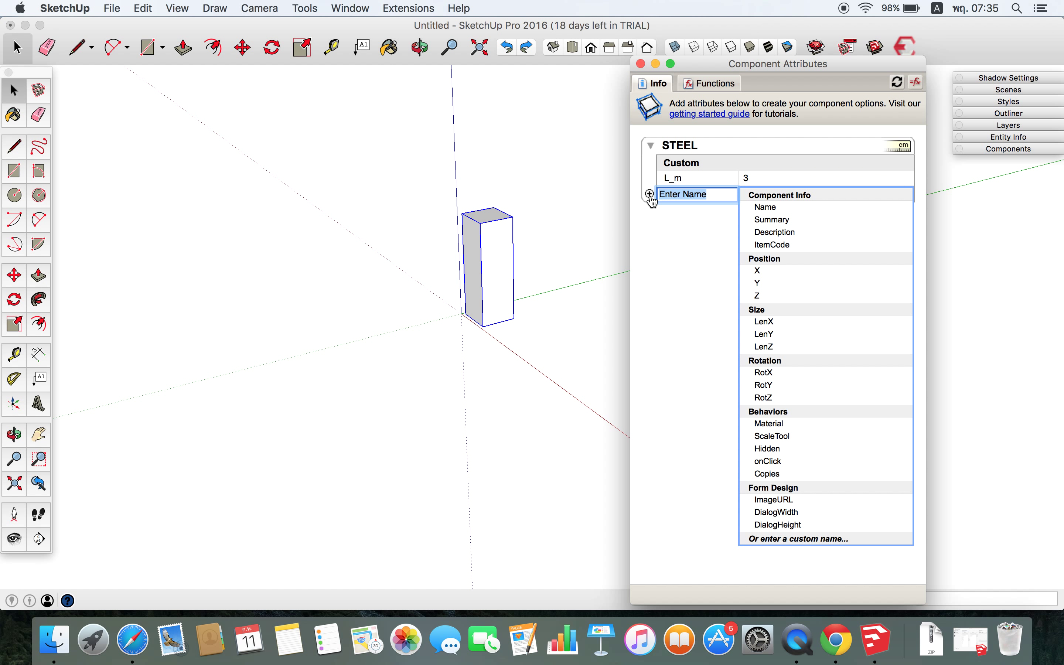
{"action": "type", "text": "V_m"}
{"action": "type", "text": "3"}
{"action": "key", "text": "Return"}
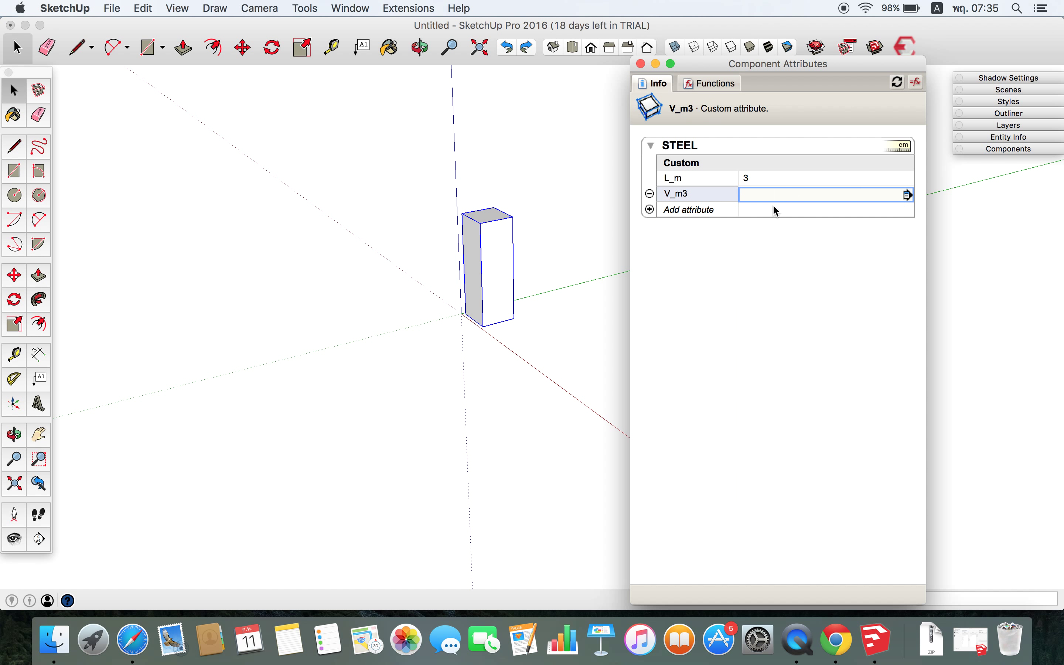
{"action": "left_click", "coordinate": [773, 198]}
{"action": "type", "text": "=lenx*leny*lenz"}
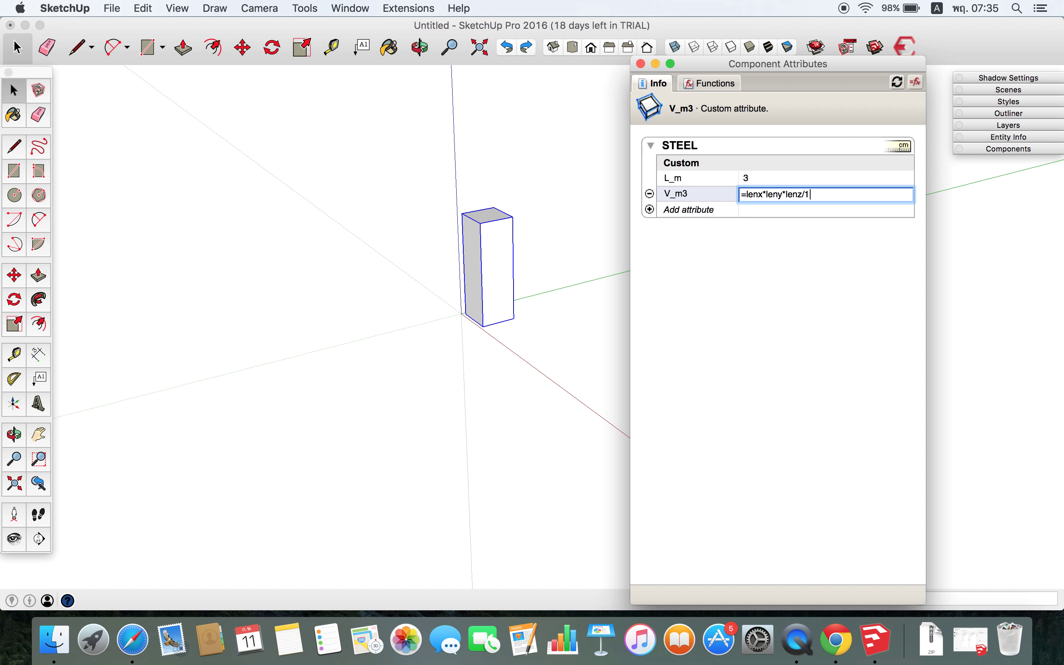
{"action": "type", "text": "/100/100"}
{"action": "key", "text": "Return"}
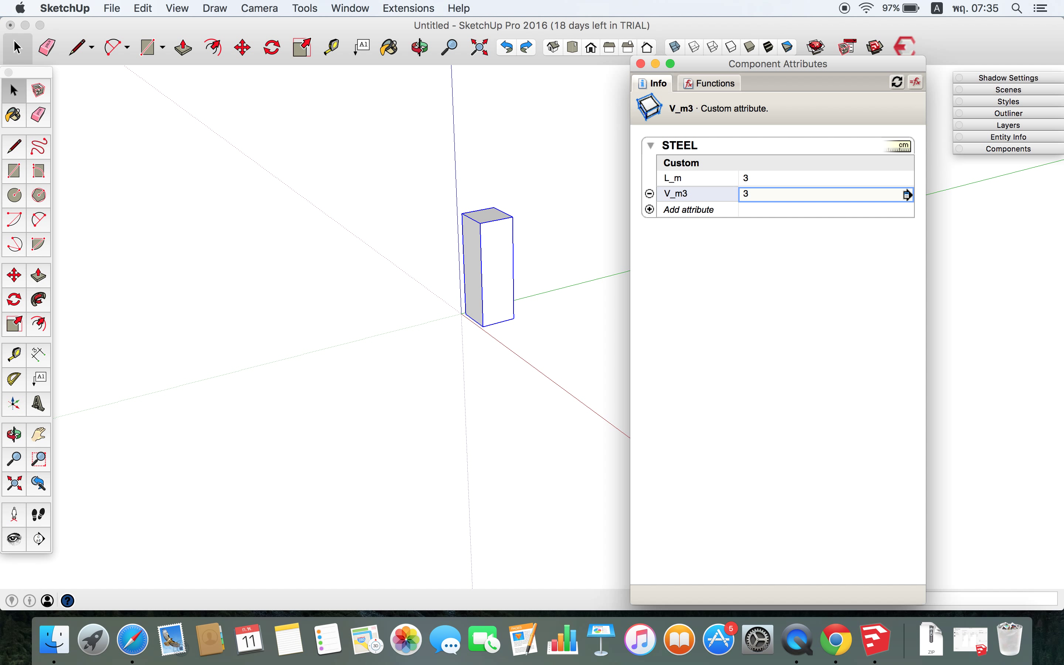
{"action": "left_click", "coordinate": [826, 194]}
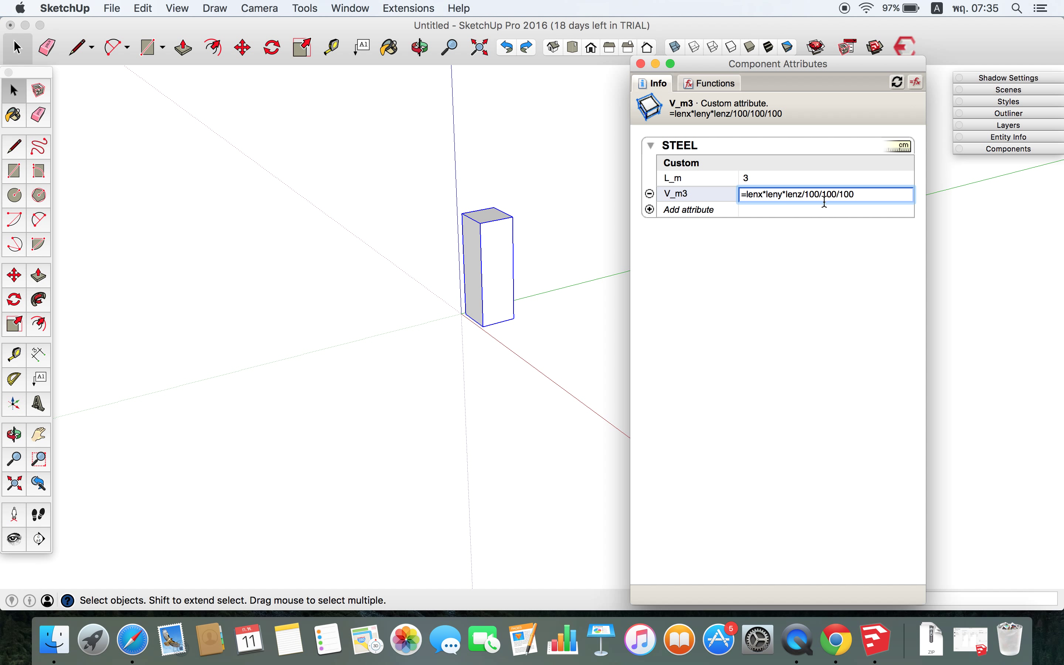
{"action": "left_click", "coordinate": [814, 231]}
{"action": "right_click", "coordinate": [473, 254]}
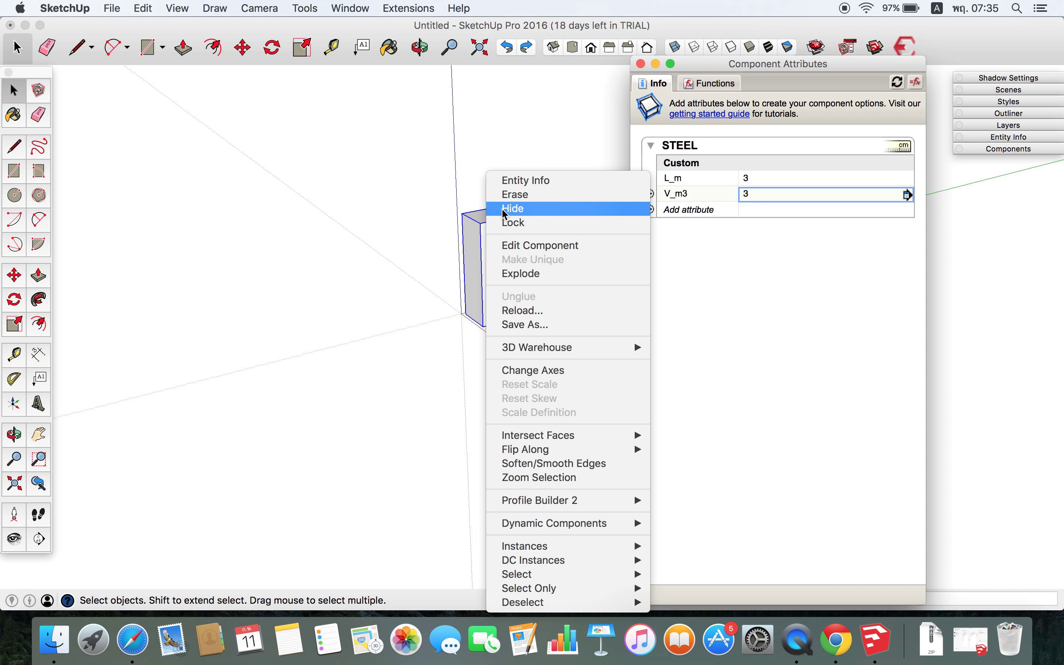
Step: Check the column's Entity Info volume of 3 m³, then copy it into a row of three with 2x
{"action": "left_click", "coordinate": [516, 182]}
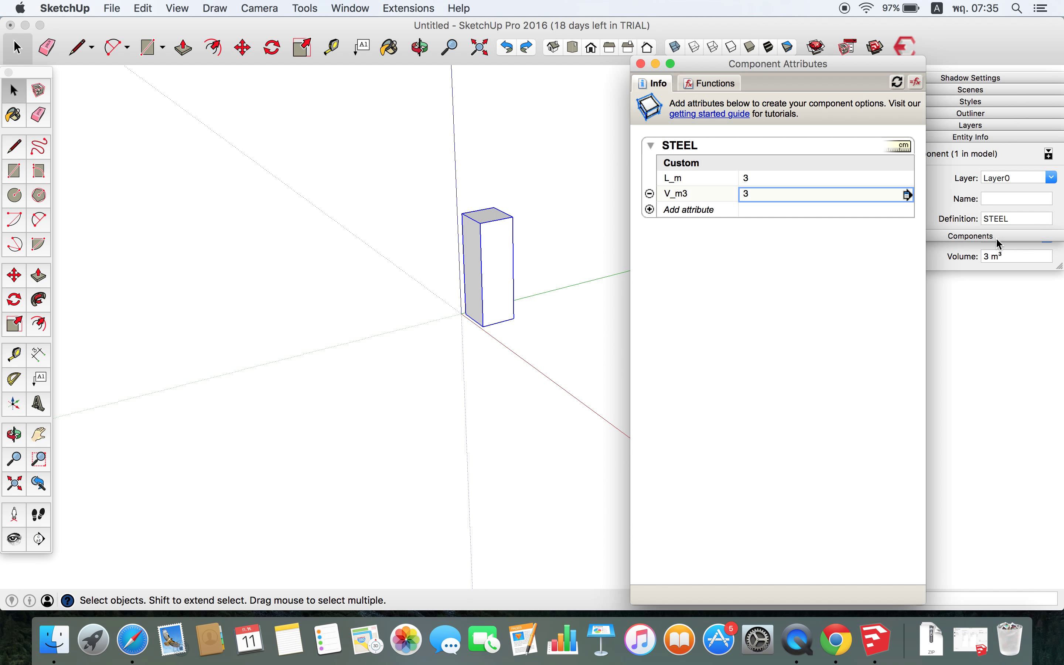
{"action": "left_click", "coordinate": [416, 275]}
{"action": "left_click", "coordinate": [469, 279]}
{"action": "middle_click_drag", "start_coordinate": [440, 301], "coordinate": [470, 320]}
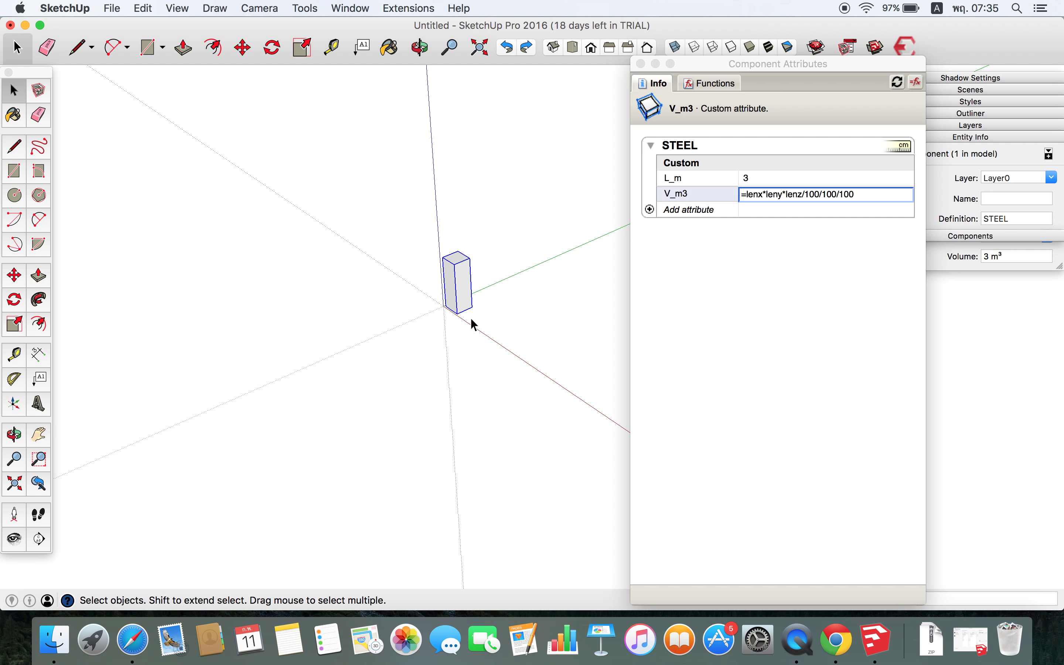
{"action": "key", "text": "m"}
{"action": "left_click", "coordinate": [461, 316], "text": "alt"}
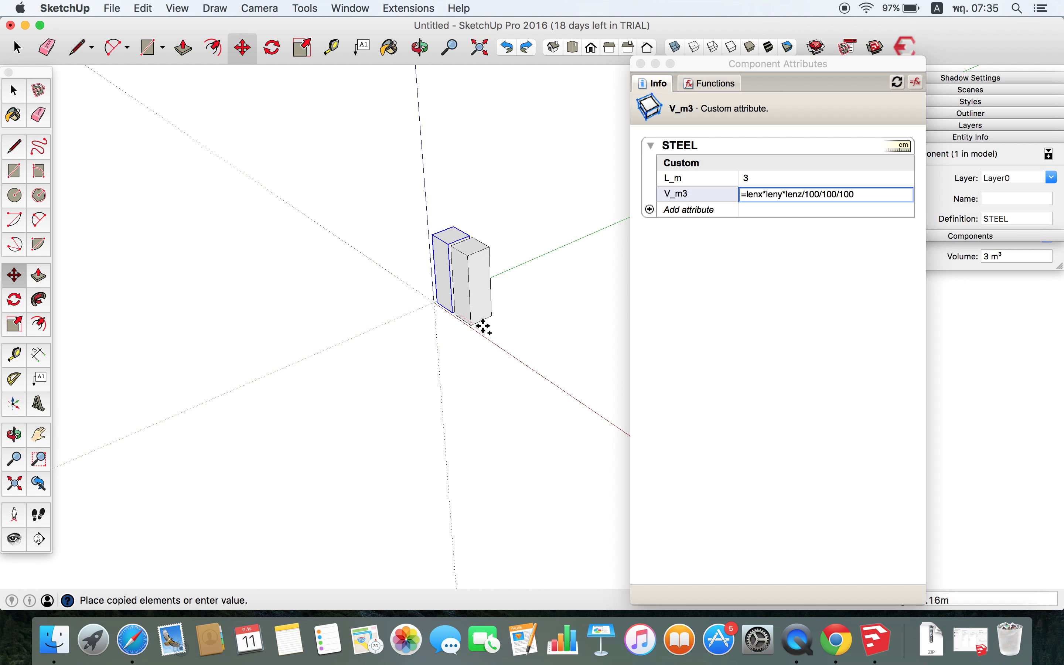
{"action": "left_click", "coordinate": [497, 336]}
{"action": "type", "text": "2x"}
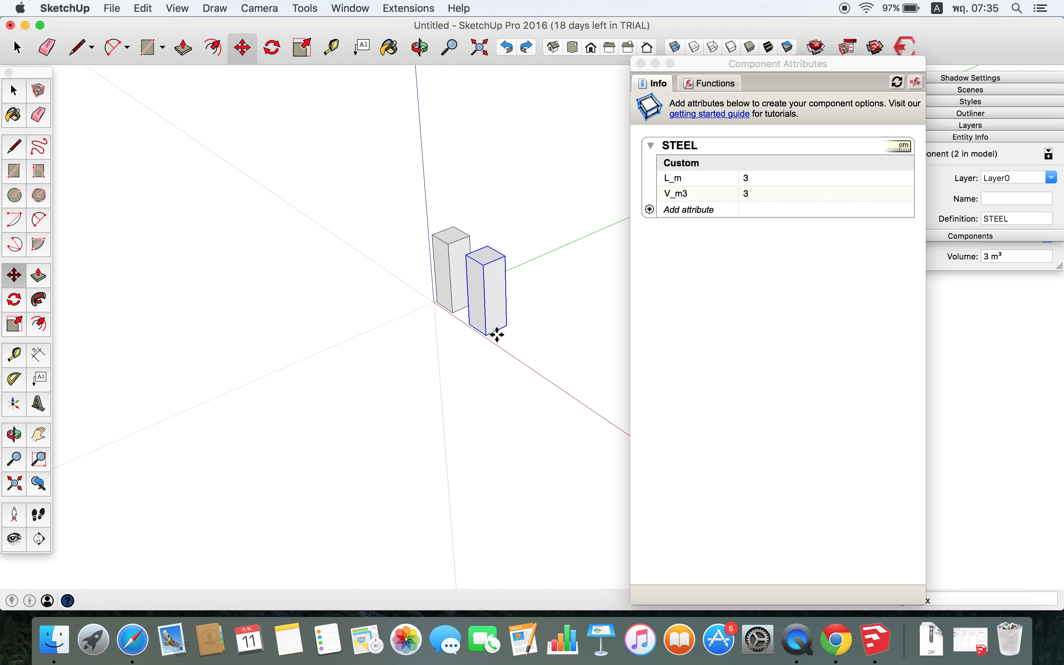
{"action": "key", "text": "Return"}
Step: Select the three columns and start copying them as a second row
{"action": "key", "text": "space"}
{"action": "scroll", "coordinate": [497, 335], "scroll_direction": "down", "scroll_amount": 1}
{"action": "left_click_drag", "start_coordinate": [559, 336], "coordinate": [384, 232]}
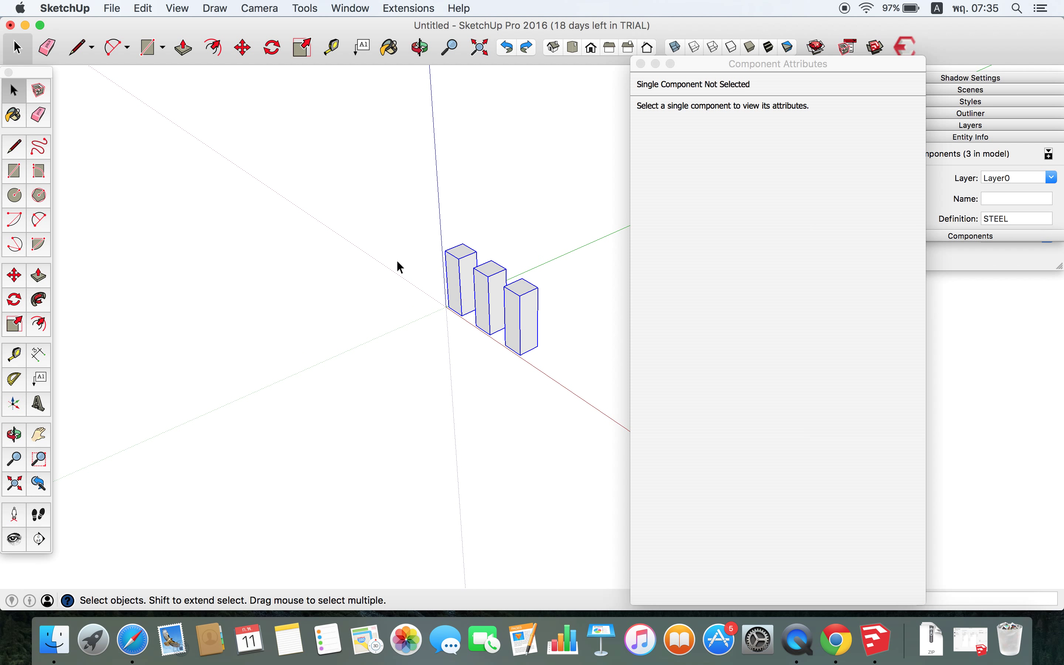
{"action": "key", "text": "m"}
{"action": "left_click", "coordinate": [482, 352]}
{"action": "key", "text": "alt"}
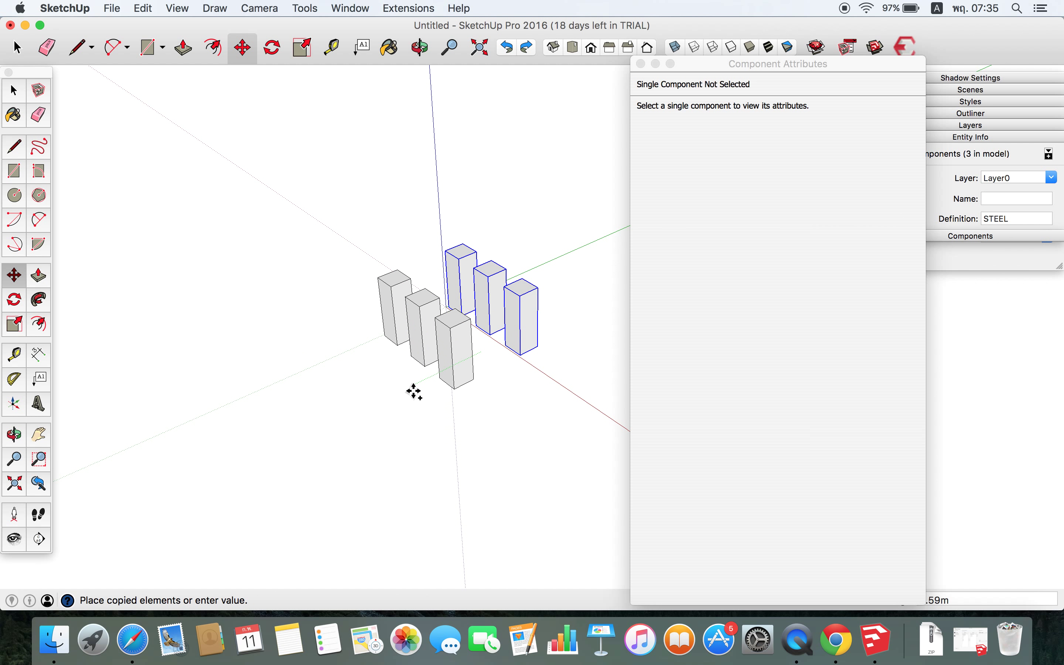
Step: Place the copied row to the left, stretch it about 1.5 times taller, and select all six columns
{"action": "left_click", "coordinate": [404, 392]}
{"action": "key", "text": "s"}
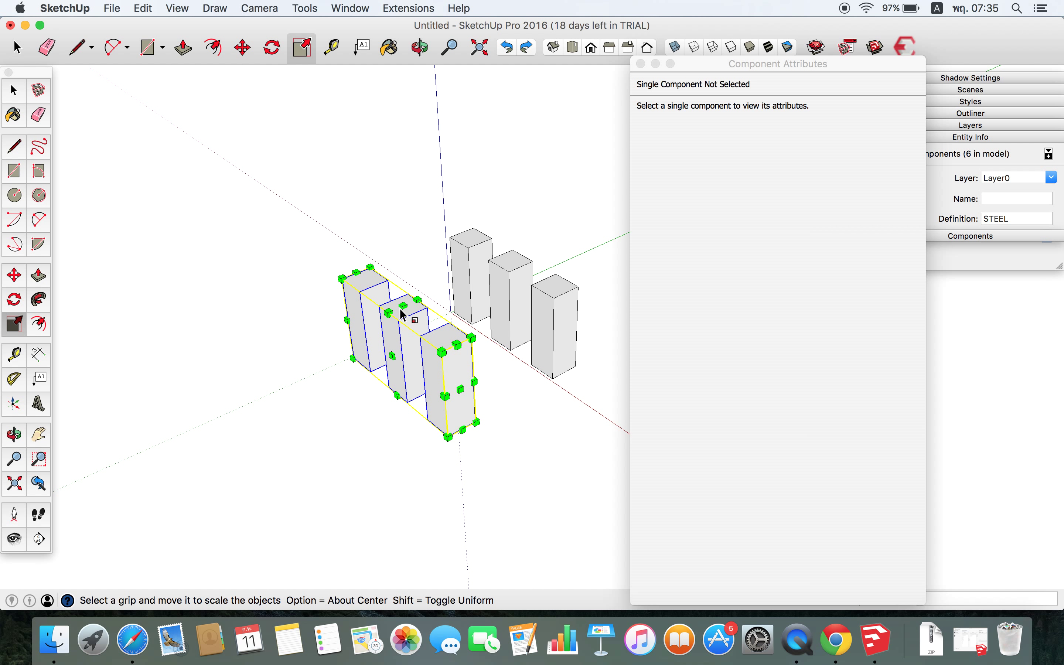
{"action": "left_click_drag", "start_coordinate": [403, 305], "coordinate": [401, 261]}
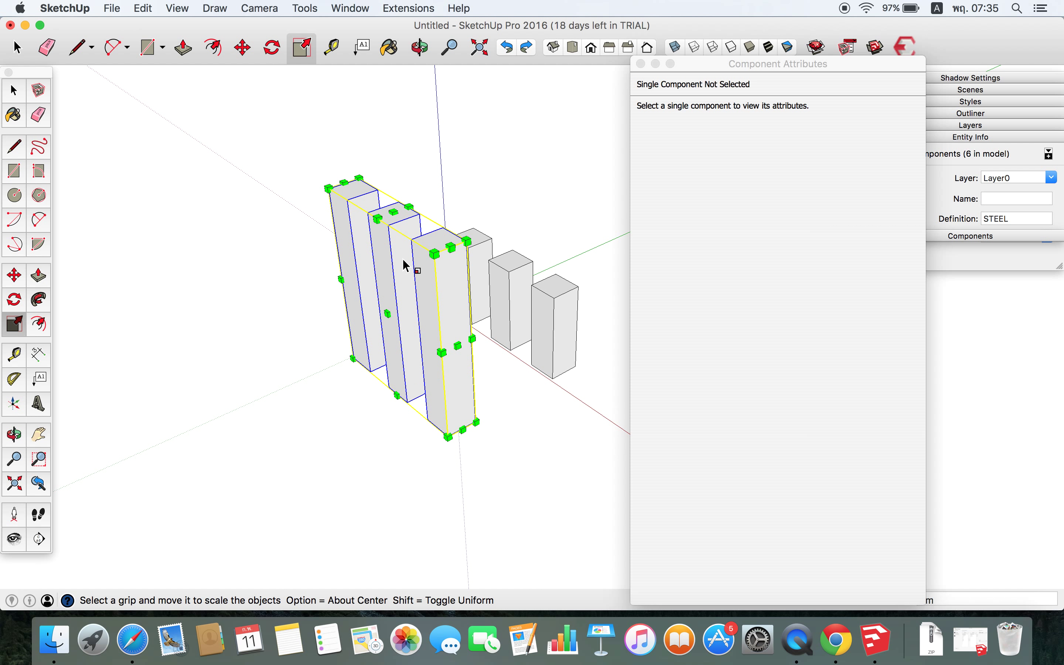
{"action": "key", "text": "space"}
{"action": "scroll", "coordinate": [400, 273], "scroll_direction": "down", "scroll_amount": 5}
{"action": "left_click", "coordinate": [315, 186]}
{"action": "left_click_drag", "start_coordinate": [318, 192], "coordinate": [496, 354]}
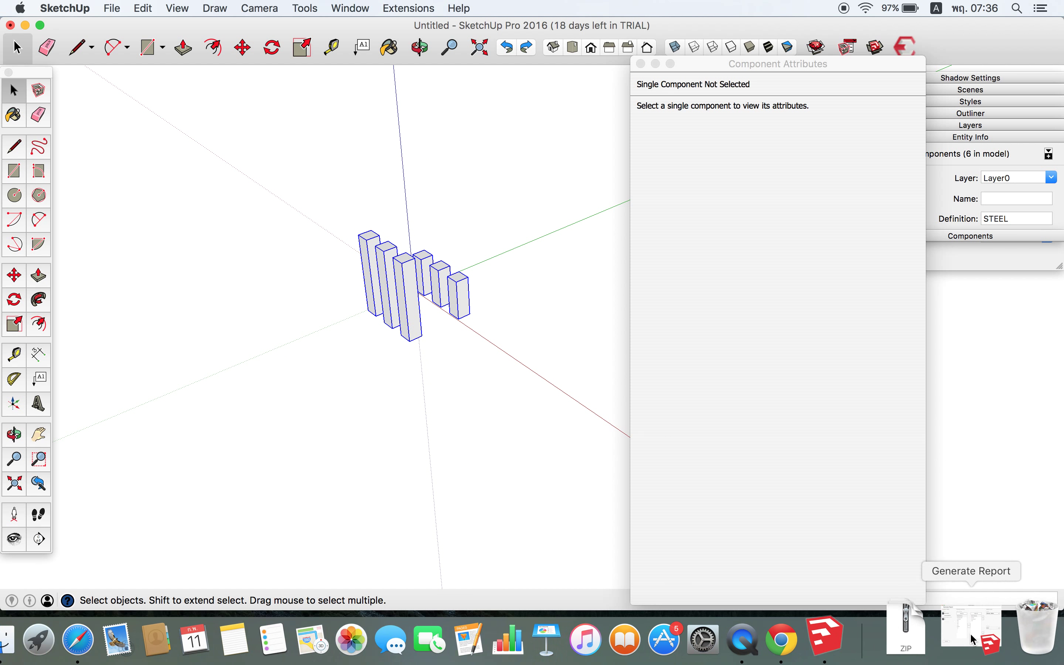
Step: Reopen the SKH report template and remove Entity Volume and LenZ from its columns
{"action": "left_click", "coordinate": [972, 636]}
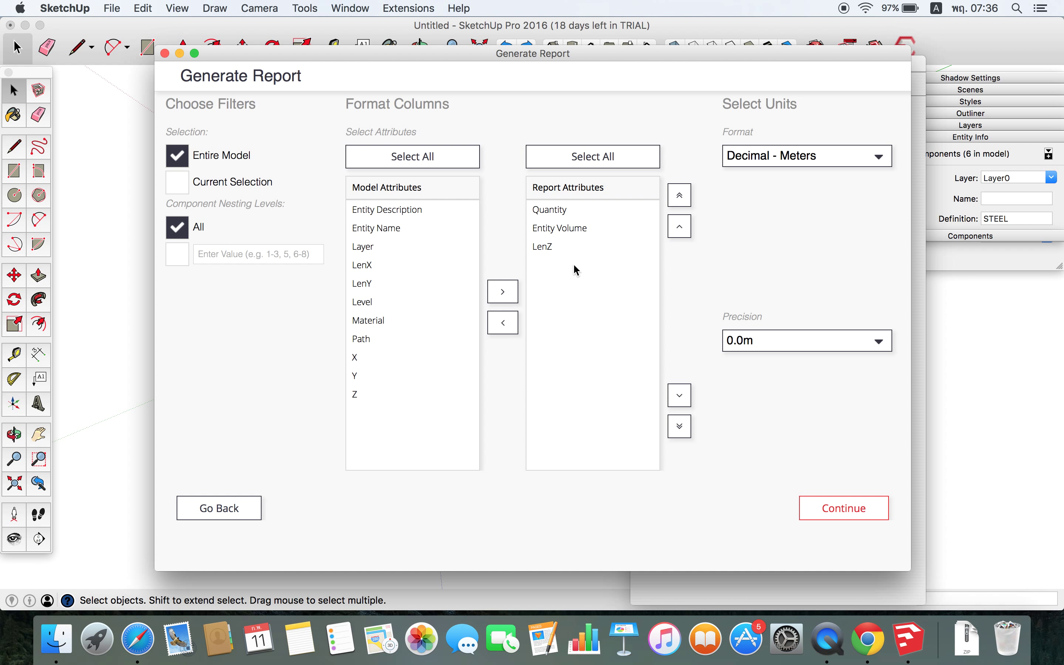
{"action": "left_click", "coordinate": [234, 512]}
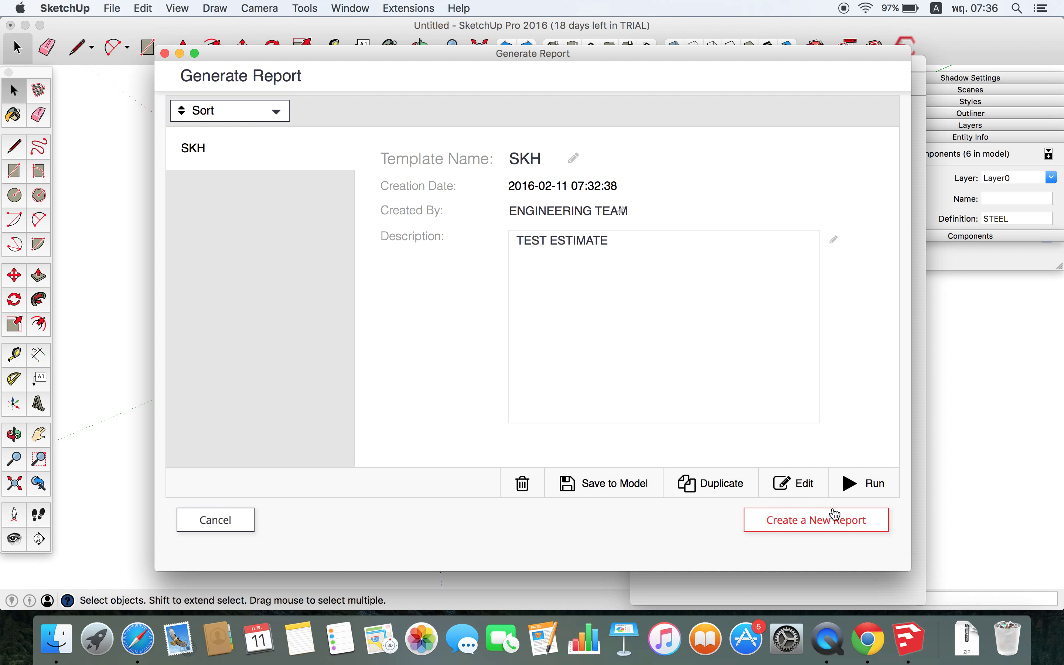
{"action": "left_click", "coordinate": [781, 484]}
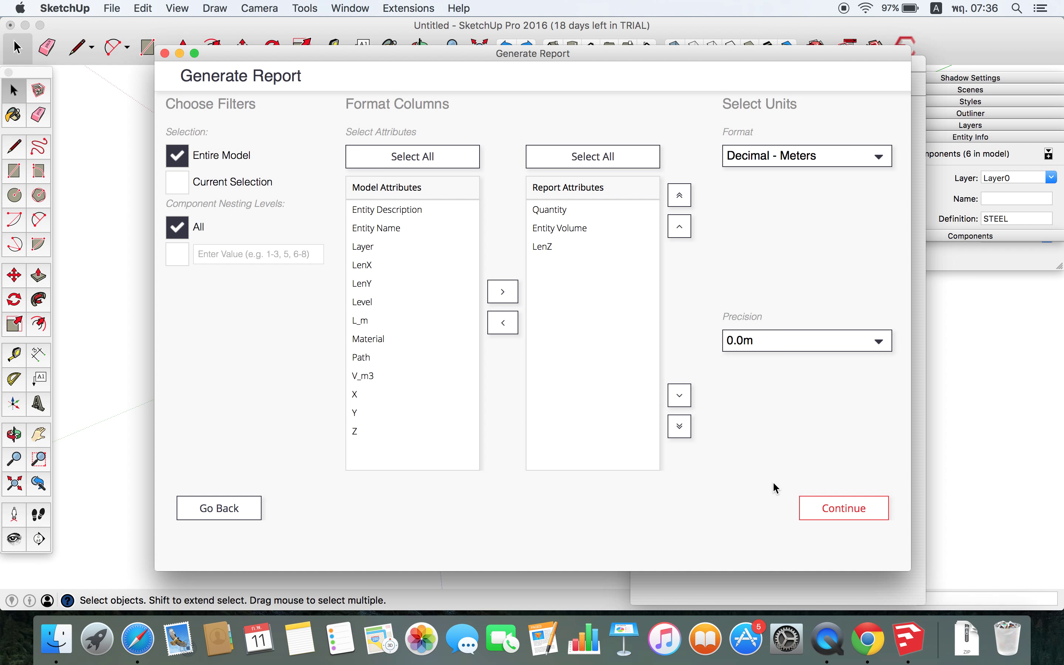
{"action": "left_click", "coordinate": [550, 231]}
{"action": "left_click", "coordinate": [503, 323]}
{"action": "left_click", "coordinate": [553, 229]}
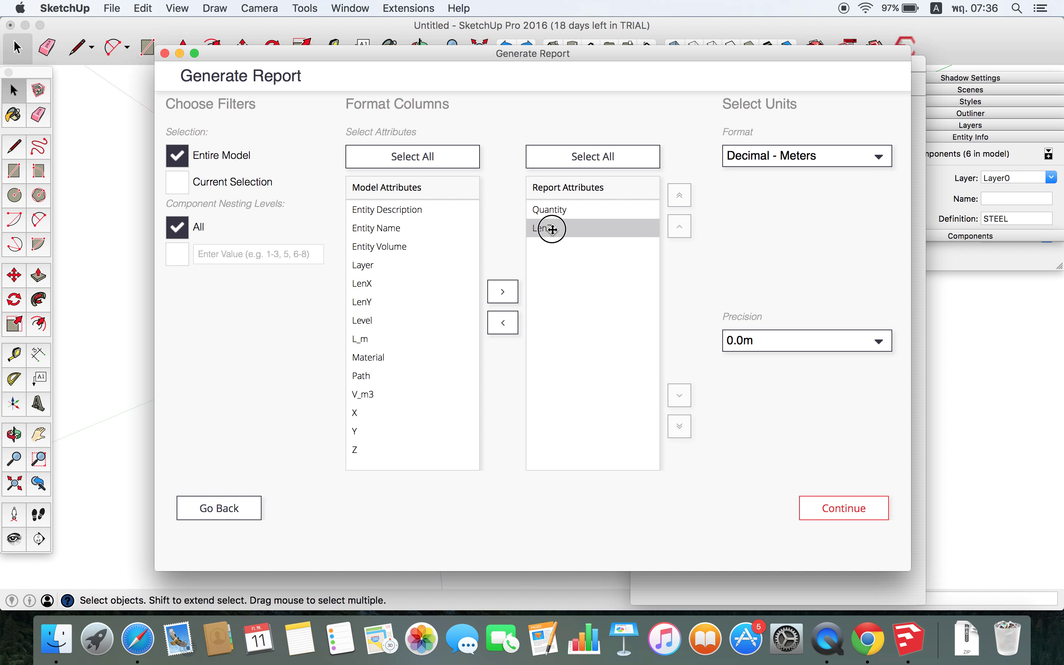
{"action": "left_click", "coordinate": [503, 323]}
Step: Add V_m3 and L_m as report attributes and generate the quantity report
{"action": "scroll", "coordinate": [398, 350], "scroll_direction": "down", "scroll_amount": 1}
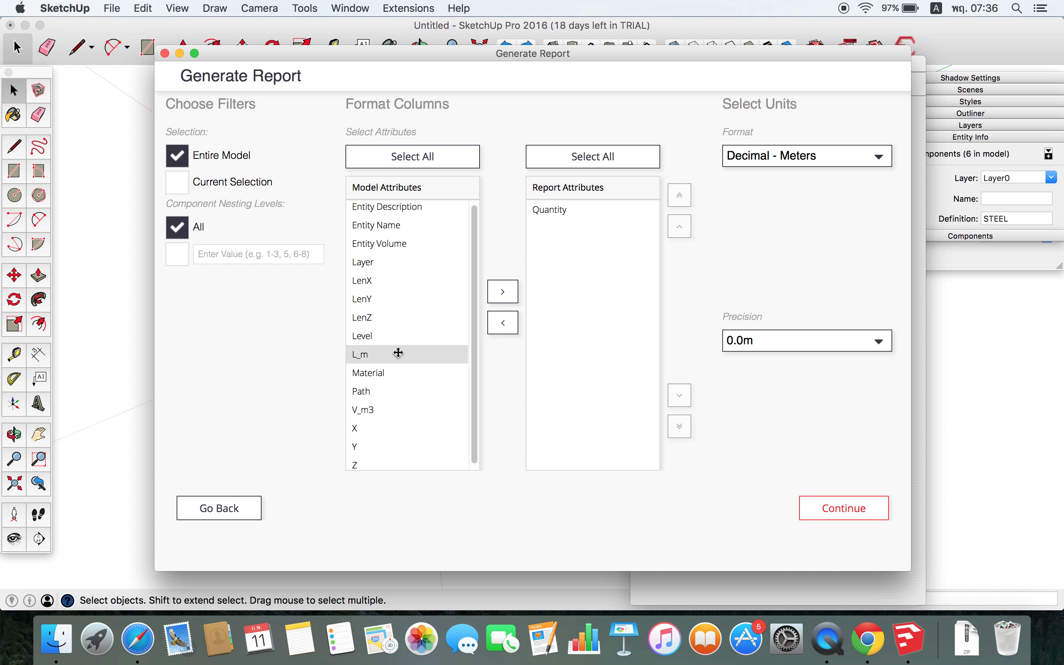
{"action": "left_click", "coordinate": [377, 405]}
{"action": "left_click", "coordinate": [502, 292]}
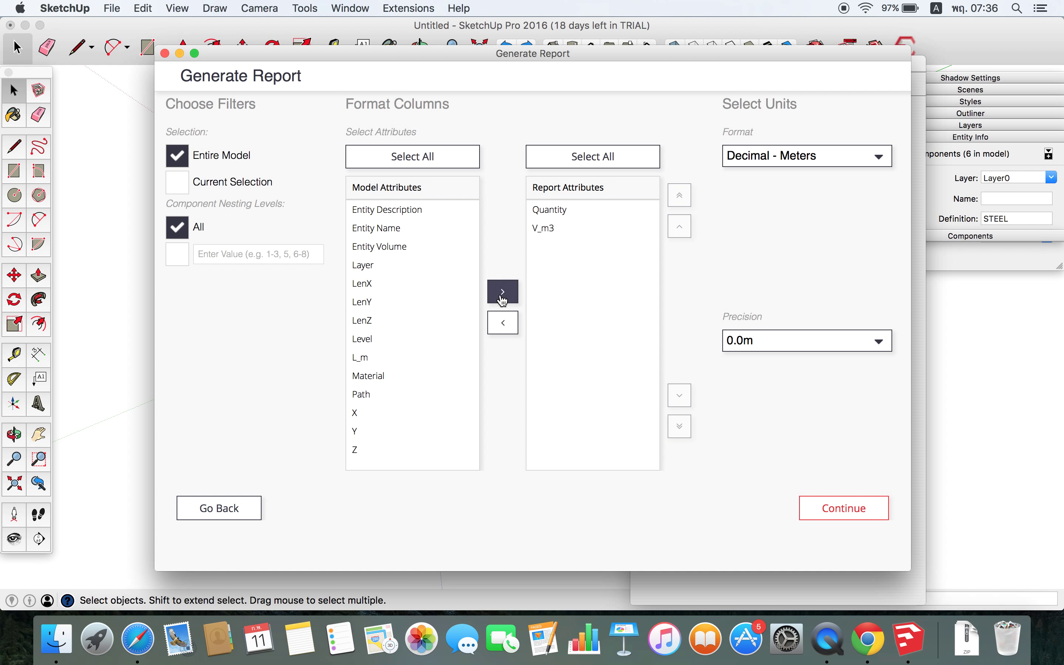
{"action": "left_click", "coordinate": [375, 365]}
{"action": "left_click", "coordinate": [502, 291]}
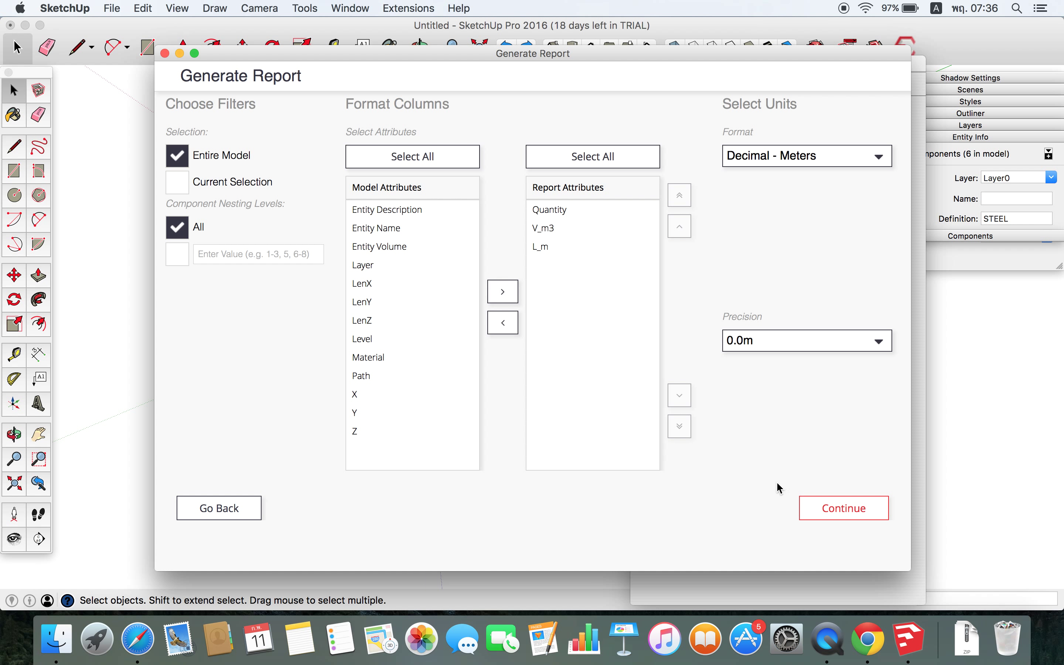
{"action": "left_click", "coordinate": [845, 506]}
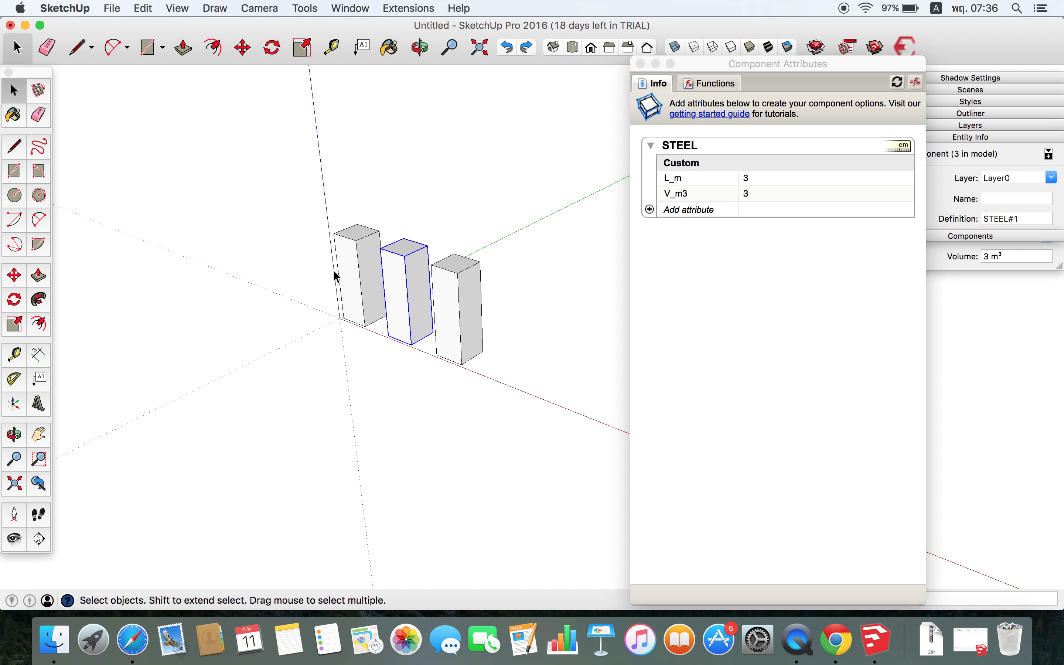
{"action": "left_click", "coordinate": [245, 266]}
Step: Copy the three columns aside, stretch them taller, and make them a unique STEEL#2 component
{"action": "scroll", "coordinate": [273, 264], "scroll_direction": "down", "scroll_amount": 3}
{"action": "key", "text": "m"}
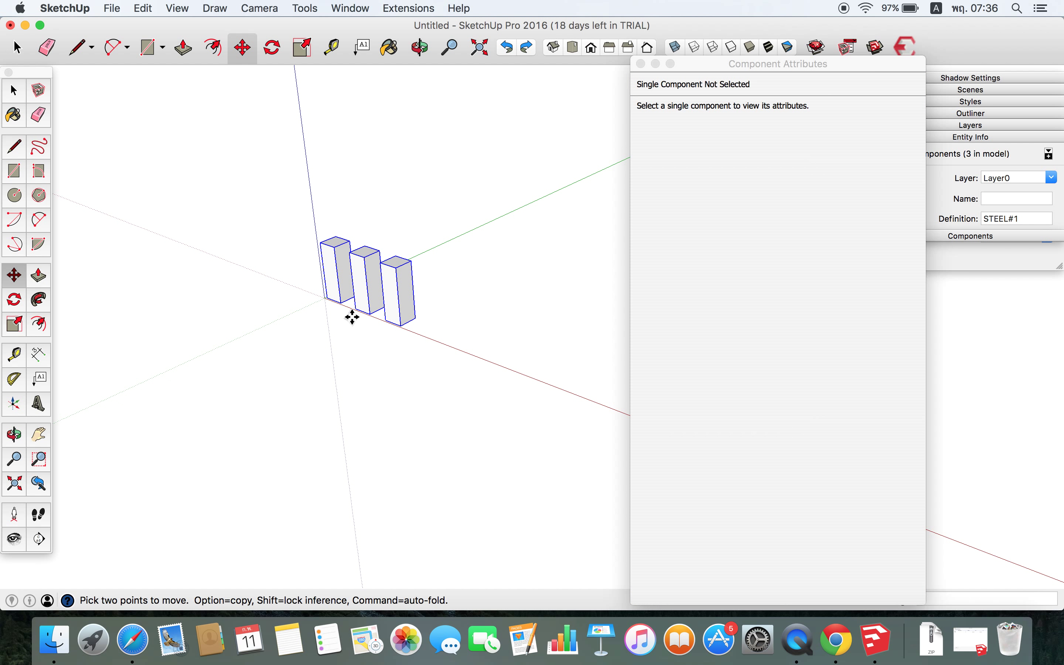
{"action": "left_click", "coordinate": [397, 338], "text": "alt"}
{"action": "left_click", "coordinate": [337, 371]}
{"action": "scroll", "coordinate": [319, 306], "scroll_direction": "up", "scroll_amount": 2}
{"action": "key", "text": "s"}
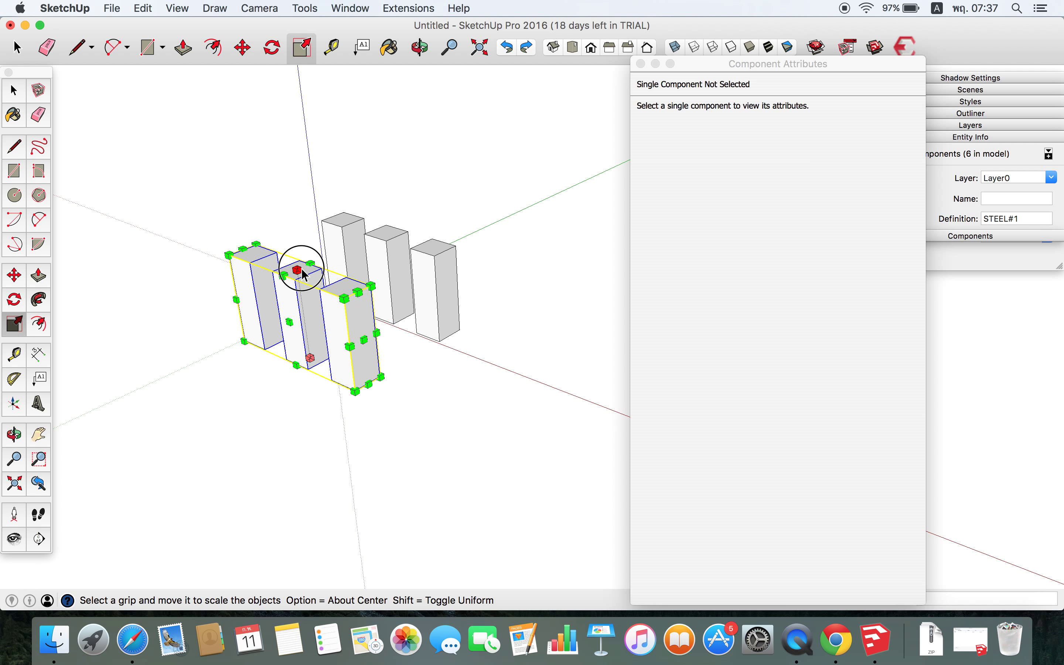
{"action": "left_click_drag", "start_coordinate": [302, 273], "coordinate": [298, 220]}
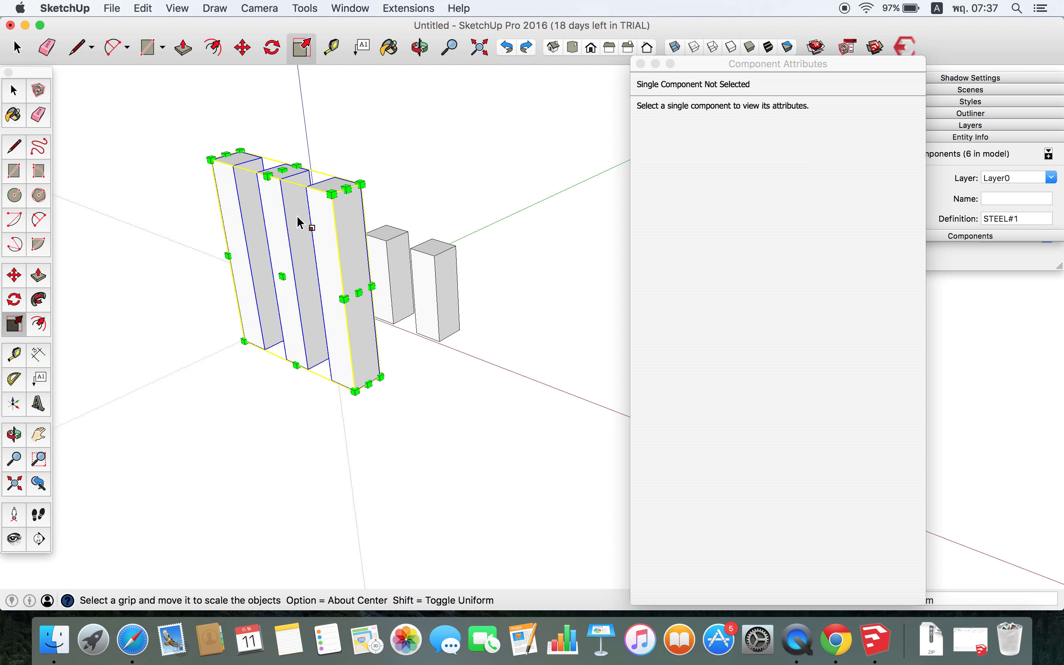
{"action": "key", "text": "space"}
{"action": "right_click", "coordinate": [295, 225]}
{"action": "mouse_move", "coordinate": [341, 368]}
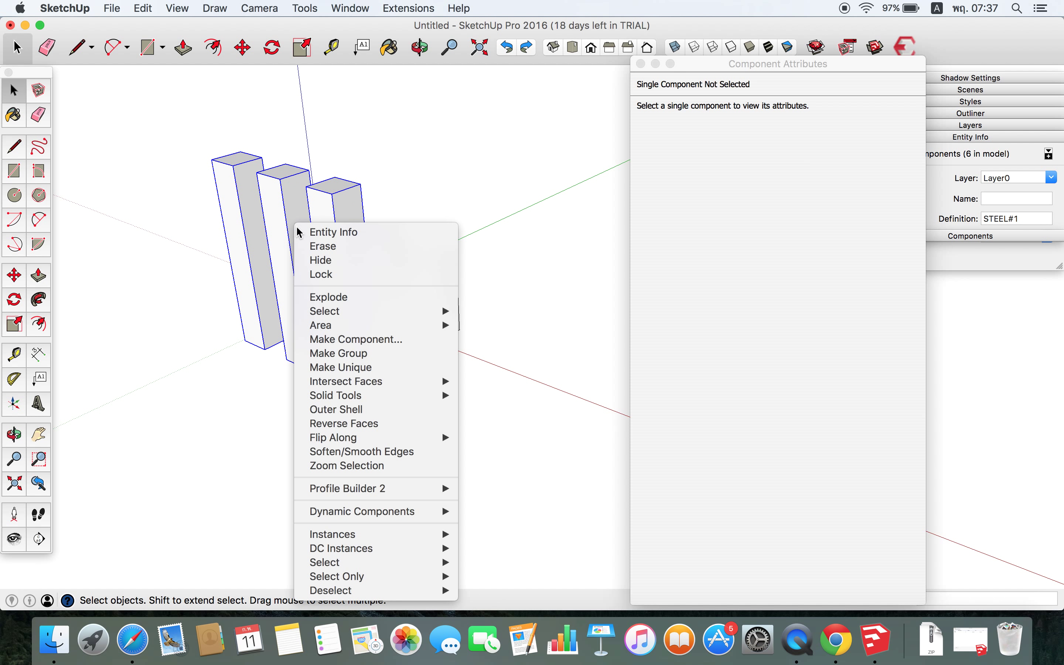
{"action": "left_click", "coordinate": [381, 368]}
Step: Copy the STEEL#2 columns to the lower left and stretch the new set even taller
{"action": "scroll", "coordinate": [396, 354], "scroll_direction": "down", "scroll_amount": 5}
{"action": "scroll", "coordinate": [363, 376], "scroll_direction": "down", "scroll_amount": 3}
{"action": "key", "text": "m"}
{"action": "left_click", "coordinate": [366, 382]}
{"action": "key", "text": "alt"}
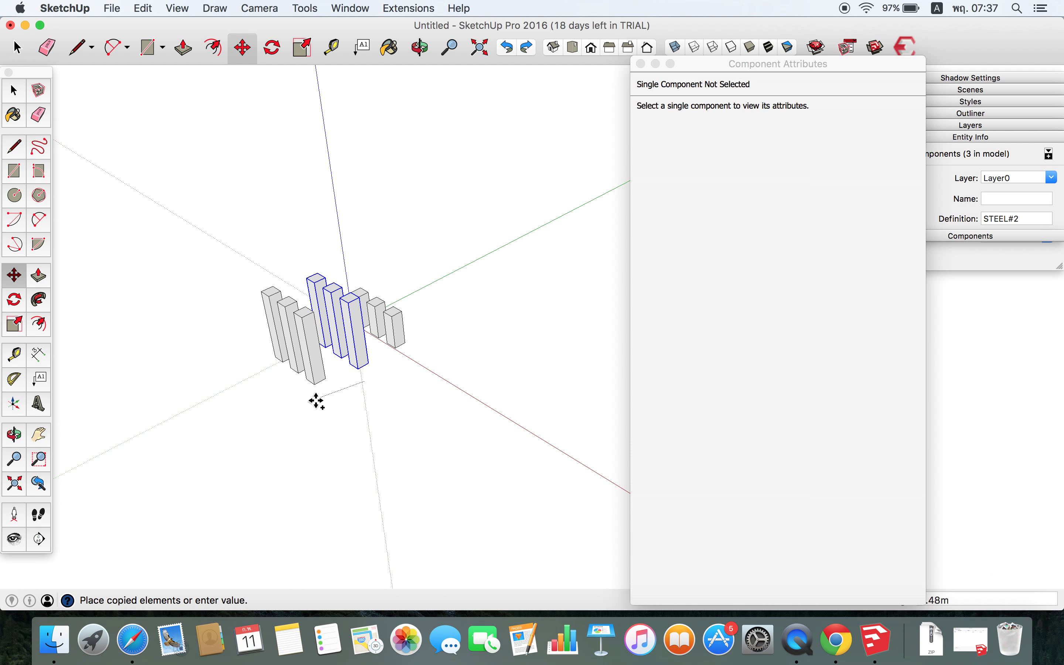
{"action": "left_click", "coordinate": [292, 415]}
{"action": "scroll", "coordinate": [294, 307], "scroll_direction": "up", "scroll_amount": 1}
{"action": "key", "text": "s"}
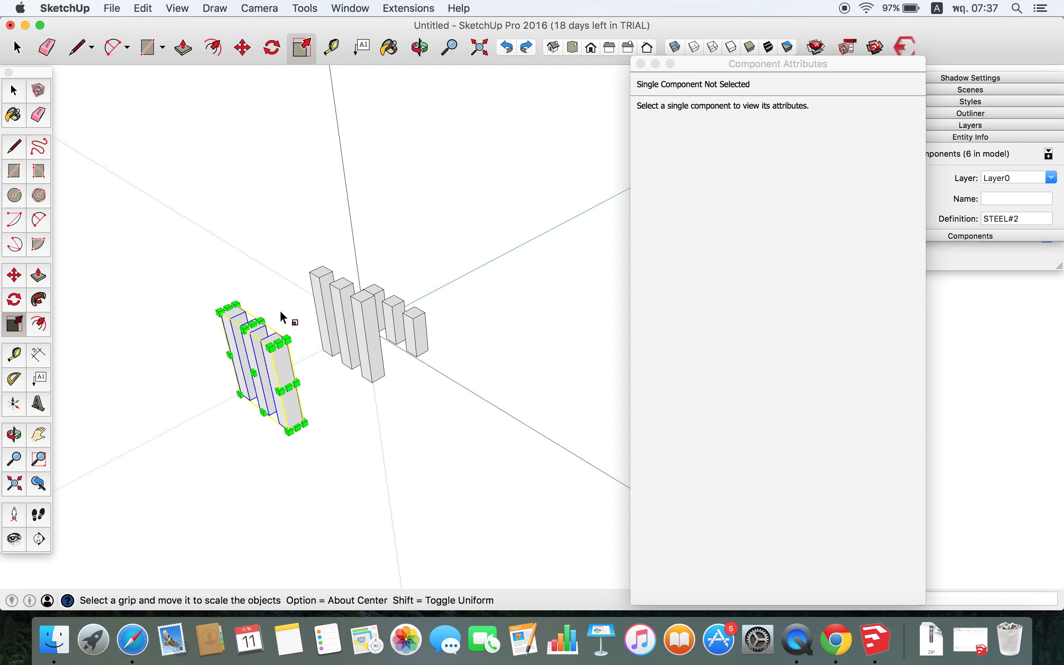
{"action": "left_click_drag", "start_coordinate": [255, 317], "coordinate": [256, 282]}
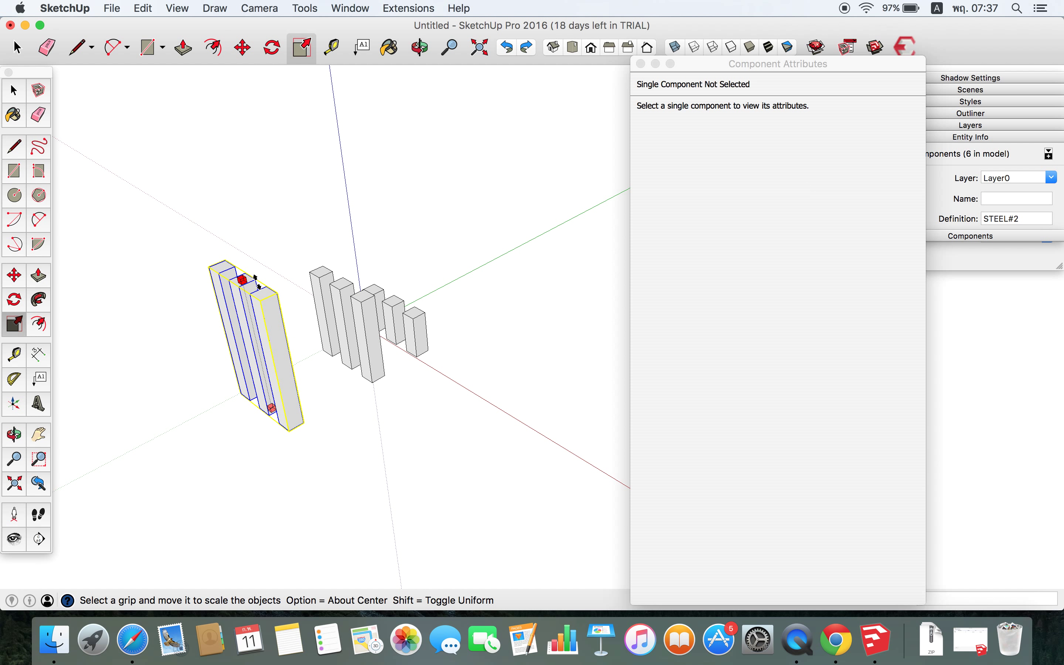
{"action": "key", "text": "space"}
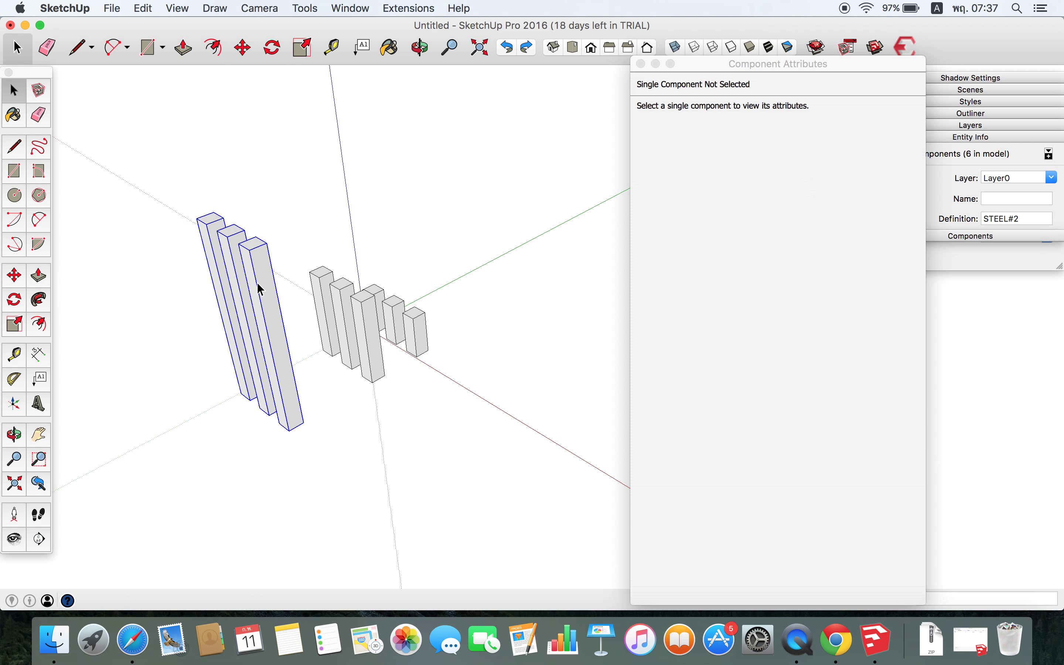
{"action": "right_click", "coordinate": [257, 282]}
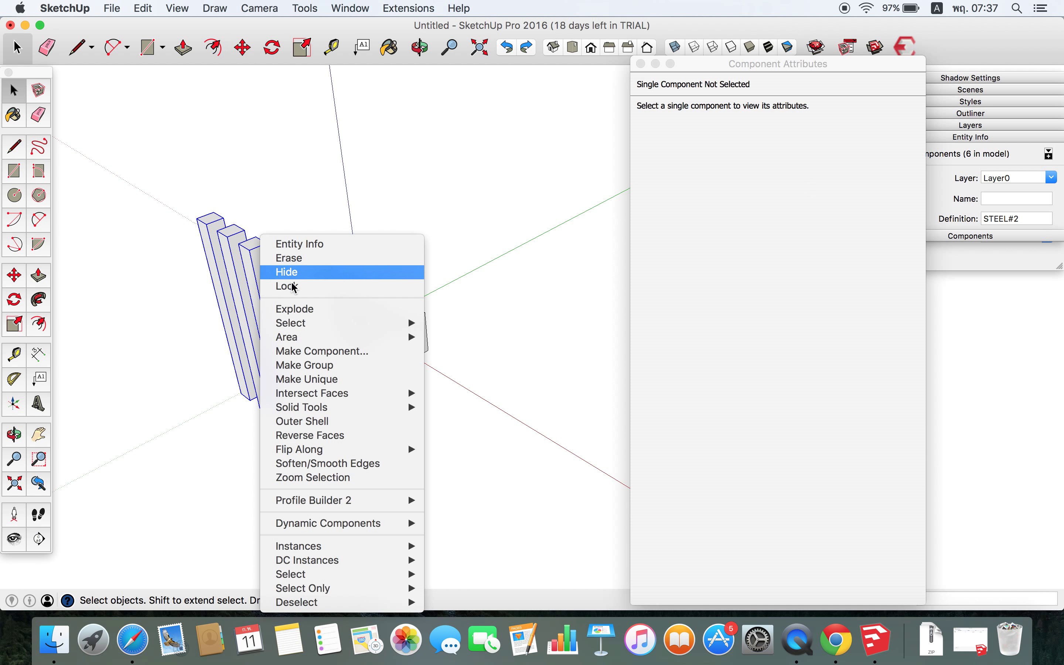
Step: Make the tallest set a unique STEEL#3 component and select every column
{"action": "left_click", "coordinate": [336, 389]}
{"action": "scroll", "coordinate": [343, 378], "scroll_direction": "down", "scroll_amount": 1}
{"action": "left_click", "coordinate": [213, 222]}
{"action": "left_click_drag", "start_coordinate": [196, 207], "coordinate": [466, 455]}
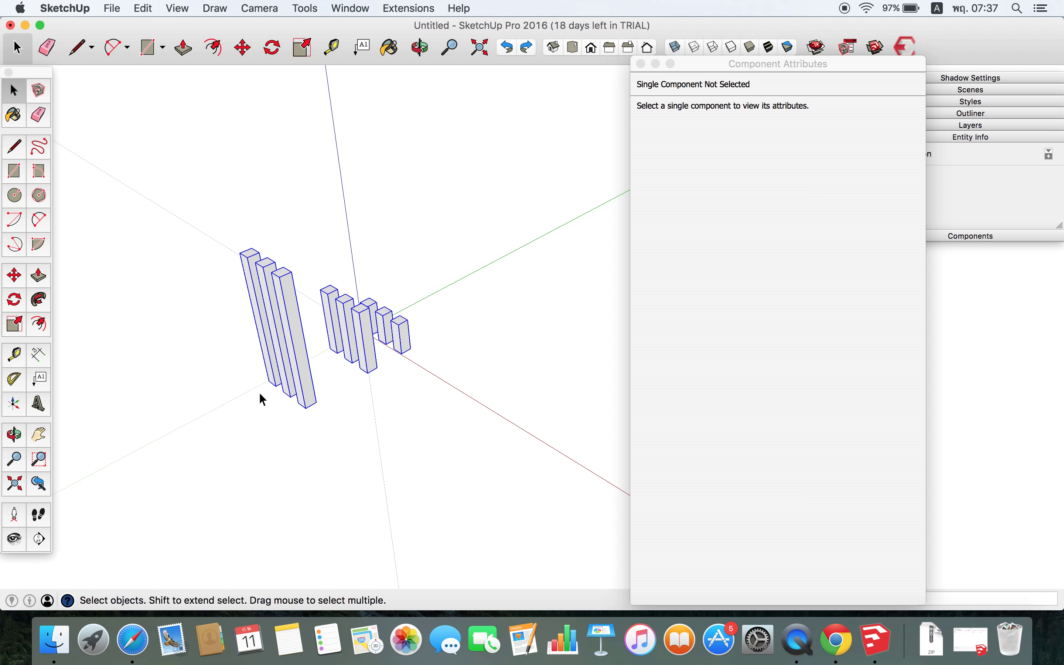
Step: Copy the selected columns three times, reselecting the growing group before each copy
{"action": "scroll", "coordinate": [275, 400], "scroll_direction": "down", "scroll_amount": 3}
{"action": "key", "text": "m"}
{"action": "left_click", "coordinate": [343, 430]}
{"action": "key", "text": "alt"}
{"action": "left_click", "coordinate": [477, 470]}
{"action": "scroll", "coordinate": [416, 380], "scroll_direction": "up", "scroll_amount": 2}
{"action": "key", "text": "space"}
{"action": "left_click_drag", "start_coordinate": [404, 409], "coordinate": [167, 342]}
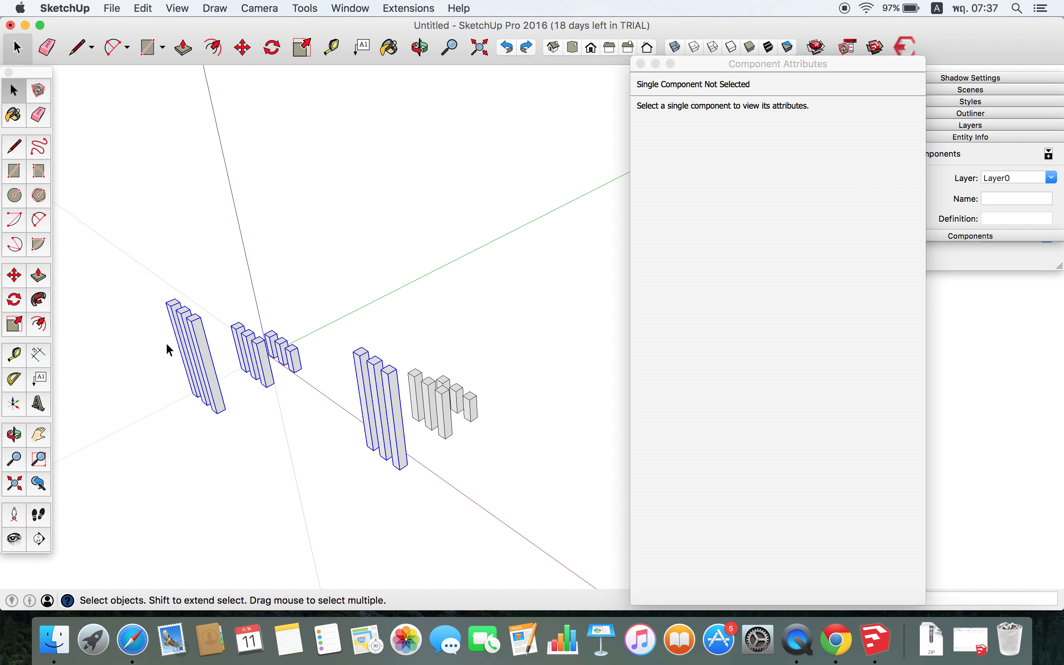
{"action": "scroll", "coordinate": [167, 344], "scroll_direction": "down", "scroll_amount": 1}
{"action": "key", "text": "m"}
{"action": "left_click", "coordinate": [240, 427]}
{"action": "key", "text": "alt"}
{"action": "left_click", "coordinate": [274, 381]}
{"action": "scroll", "coordinate": [361, 418], "scroll_direction": "up", "scroll_amount": 1}
{"action": "key", "text": "space"}
{"action": "left_click_drag", "start_coordinate": [416, 451], "coordinate": [170, 347]}
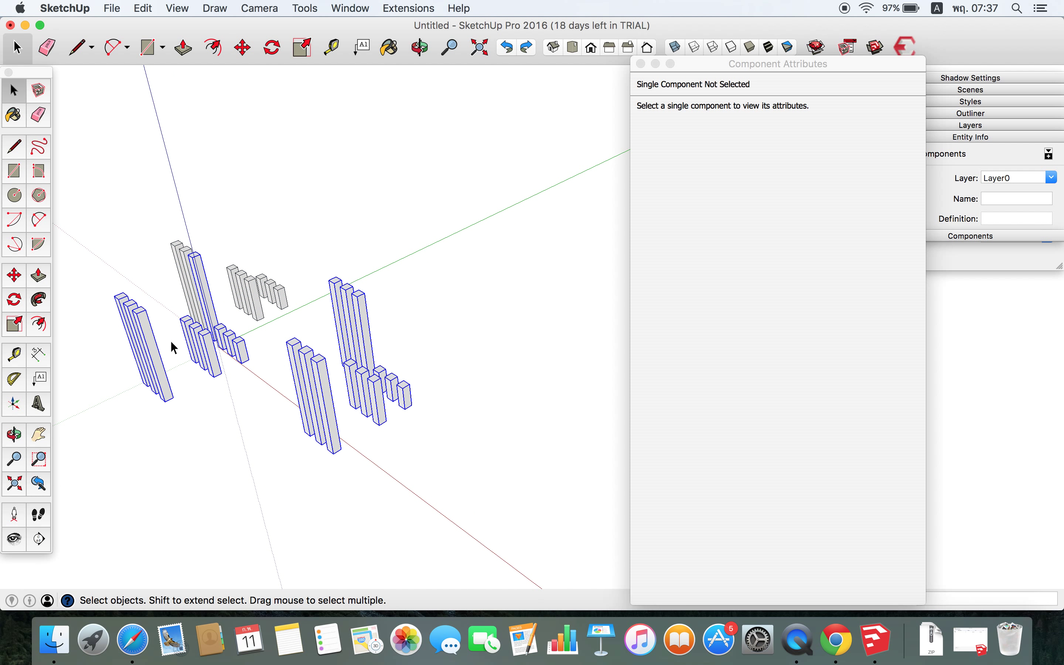
{"action": "scroll", "coordinate": [174, 345], "scroll_direction": "down", "scroll_amount": 2}
{"action": "key", "text": "m"}
{"action": "left_click", "coordinate": [337, 418]}
{"action": "key", "text": "alt"}
{"action": "left_click", "coordinate": [398, 363]}
{"action": "key", "text": "space"}
{"action": "scroll", "coordinate": [264, 299], "scroll_direction": "down", "scroll_amount": 2}
Step: Select all columns and copy them with a 2x array into two more sets
{"action": "left_click_drag", "start_coordinate": [129, 233], "coordinate": [447, 441]}
{"action": "scroll", "coordinate": [410, 378], "scroll_direction": "up", "scroll_amount": 2}
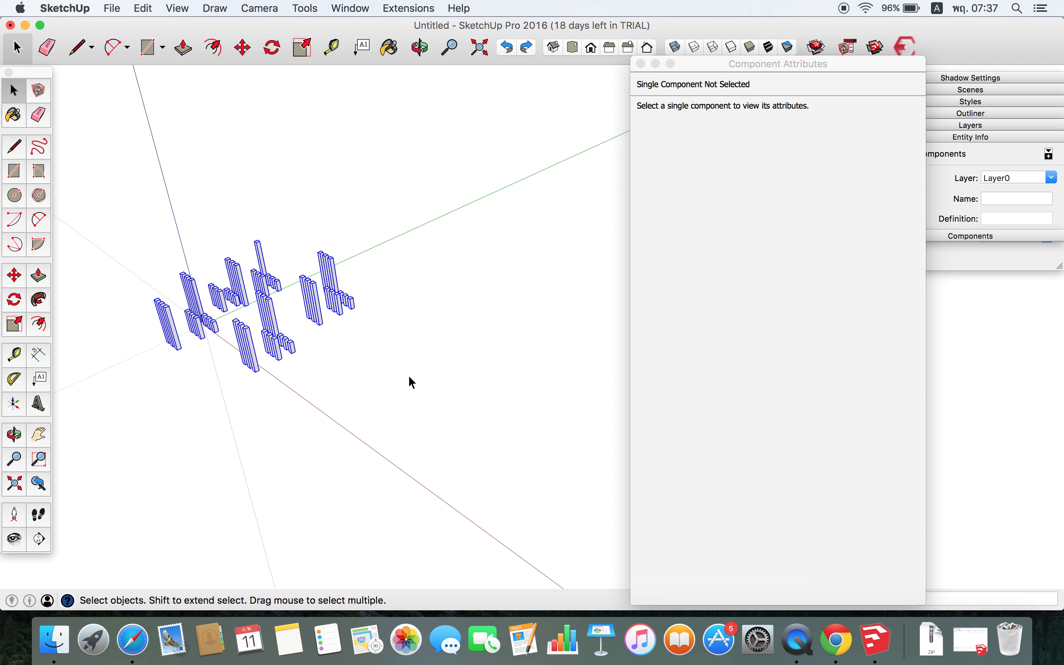
{"action": "scroll", "coordinate": [409, 379], "scroll_direction": "up", "scroll_amount": 2}
{"action": "key", "text": "m"}
{"action": "left_click", "coordinate": [332, 351]}
{"action": "key", "text": "alt"}
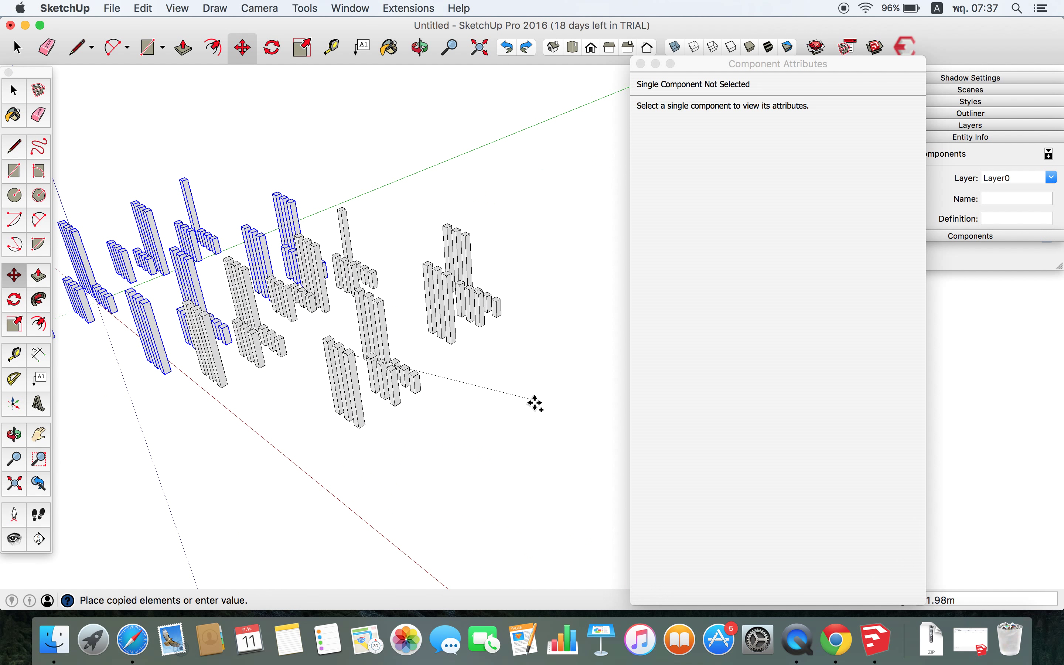
{"action": "left_click", "coordinate": [546, 420]}
{"action": "type", "text": "2x"}
{"action": "key", "text": "Return"}
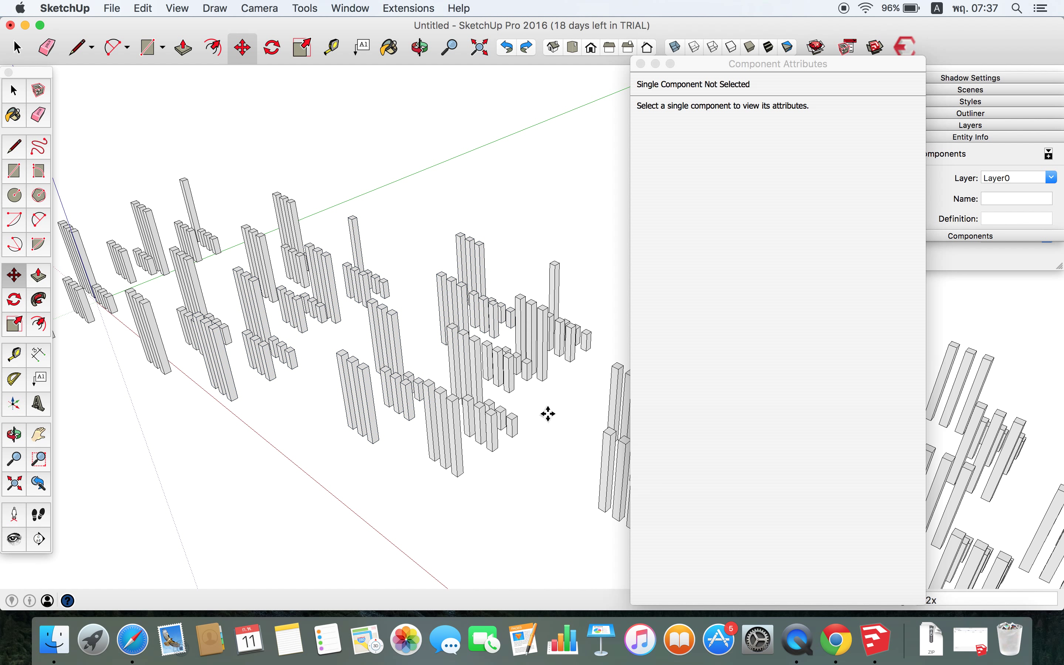
{"action": "key", "text": "space"}
Step: Orbit around the column array and window-select the whole array
{"action": "scroll", "coordinate": [352, 239], "scroll_direction": "down", "scroll_amount": 3}
{"action": "scroll", "coordinate": [352, 239], "scroll_direction": "down", "scroll_amount": 3}
{"action": "scroll", "coordinate": [347, 252], "scroll_direction": "down", "scroll_amount": 2}
{"action": "middle_click_drag", "start_coordinate": [348, 253], "coordinate": [415, 297]}
{"action": "scroll", "coordinate": [457, 255], "scroll_direction": "up", "scroll_amount": 2}
{"action": "scroll", "coordinate": [458, 255], "scroll_direction": "down", "scroll_amount": 2}
{"action": "left_click_drag", "start_coordinate": [139, 171], "coordinate": [535, 398]}
{"action": "scroll", "coordinate": [485, 285], "scroll_direction": "up", "scroll_amount": 1}
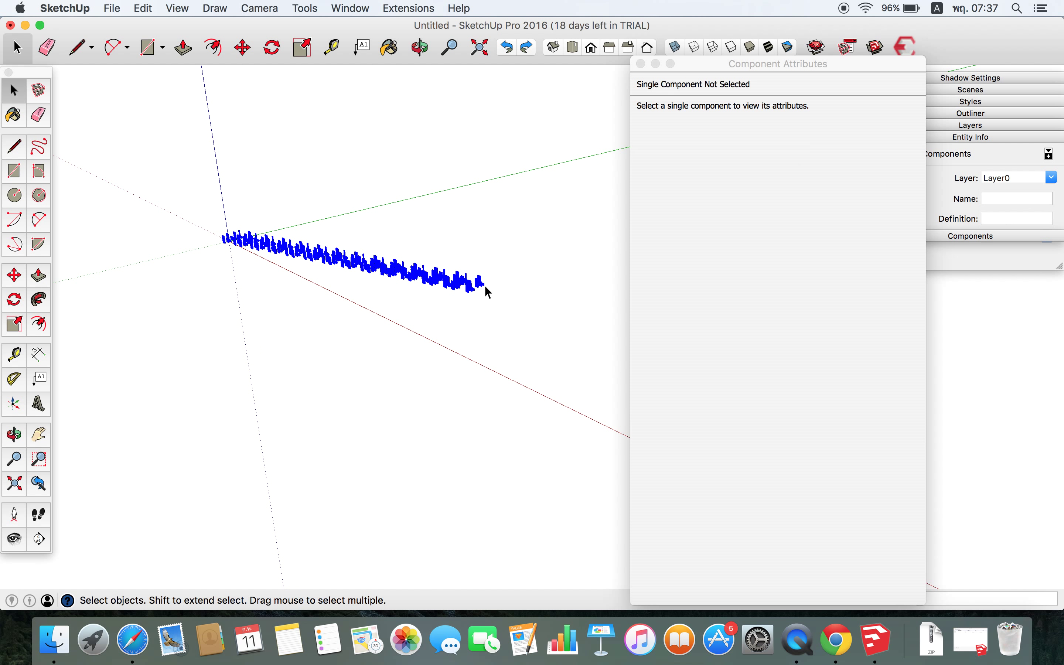
Step: Bring back Generate Report and edit the SKH template listing Quantity, V_m3 and L_m
{"action": "left_click", "coordinate": [968, 640]}
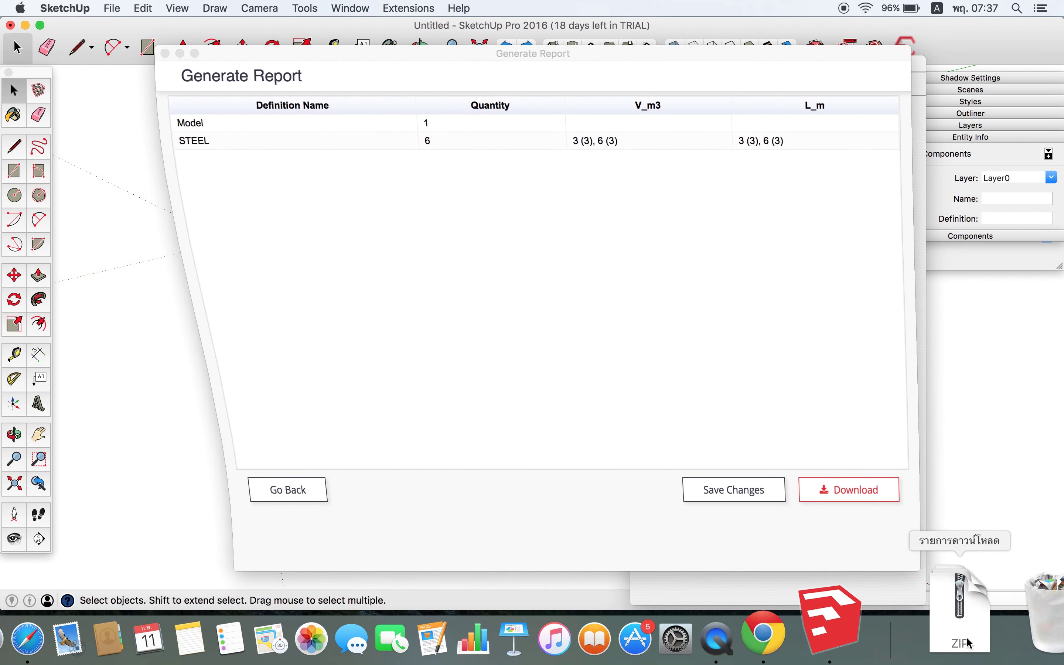
{"action": "left_click", "coordinate": [257, 493]}
{"action": "left_click", "coordinate": [220, 516]}
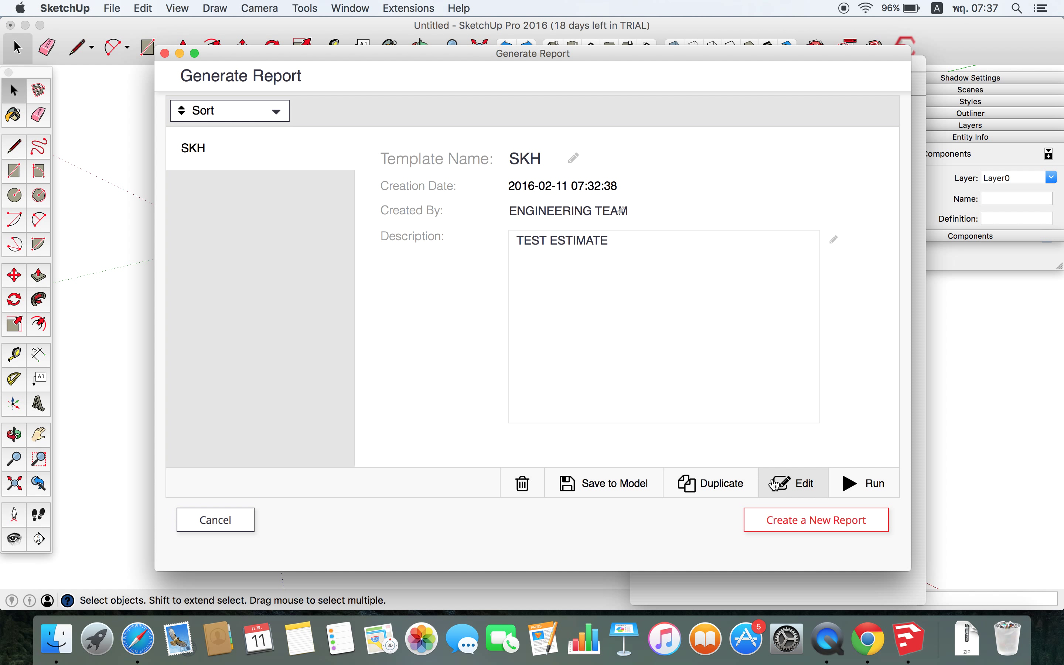
{"action": "left_click", "coordinate": [792, 492]}
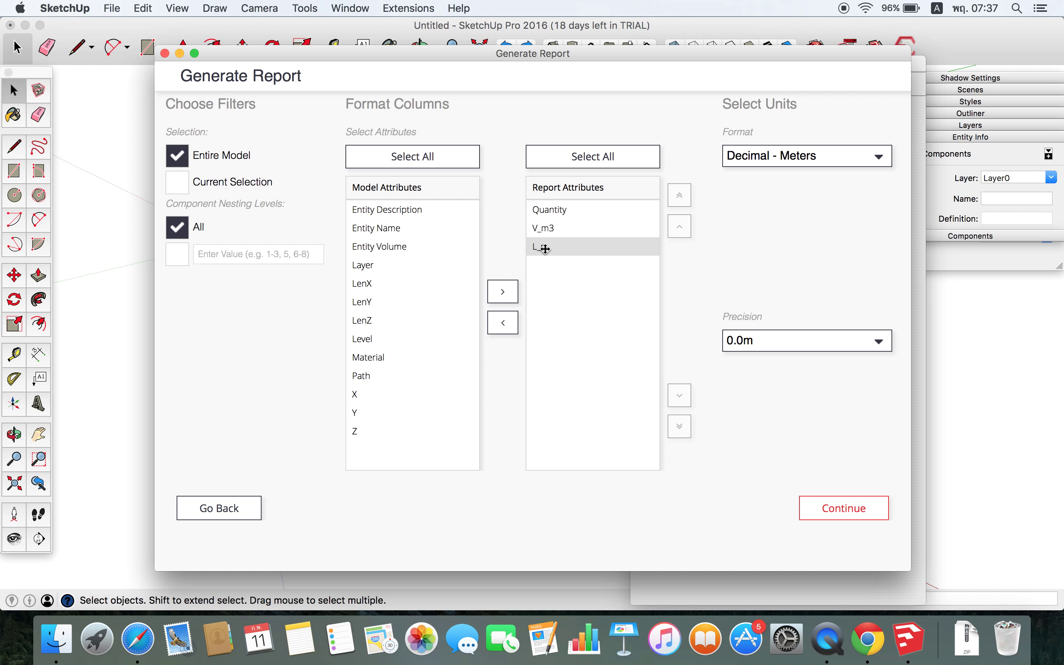
Step: Generate the report showing STEEL#1 and STEEL#2 at 195, STEEL#3 at 286, then move its window down
{"action": "left_click", "coordinate": [838, 505]}
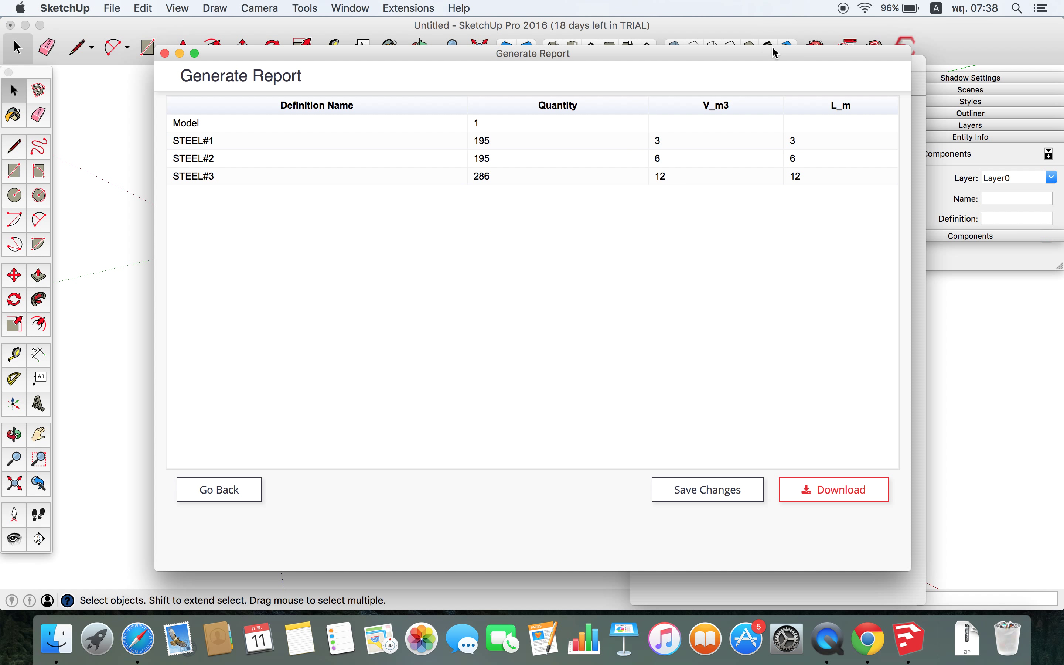
{"action": "mouse_move", "coordinate": [747, 55]}
{"action": "left_mouse_down"}
{"action": "mouse_move", "coordinate": [775, 323]}
{"action": "mouse_move", "coordinate": [740, 76]}
{"action": "left_mouse_up"}
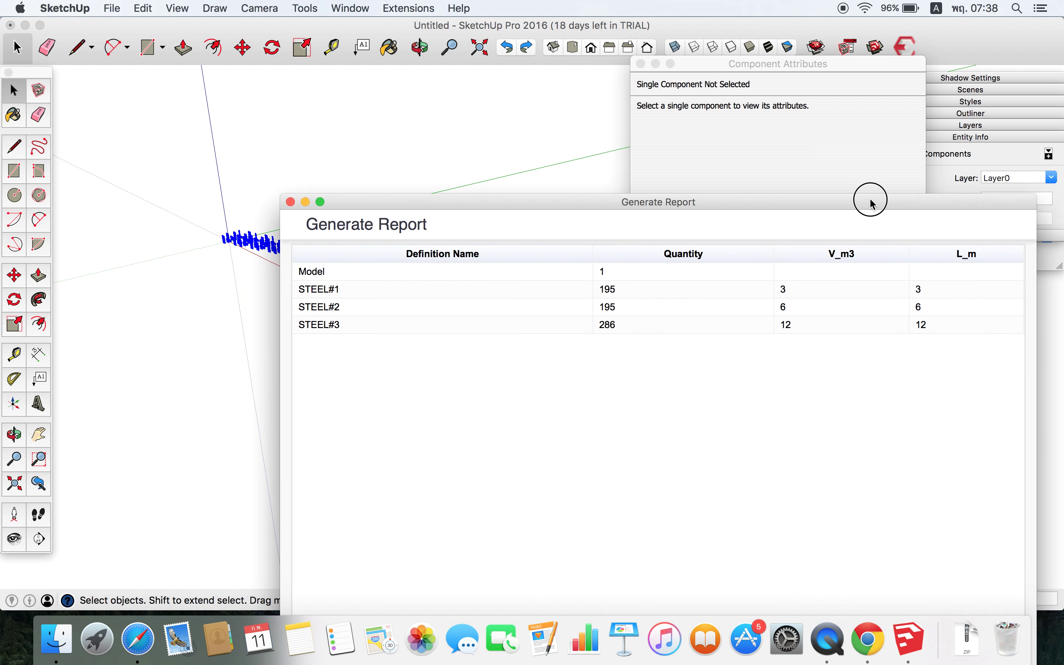